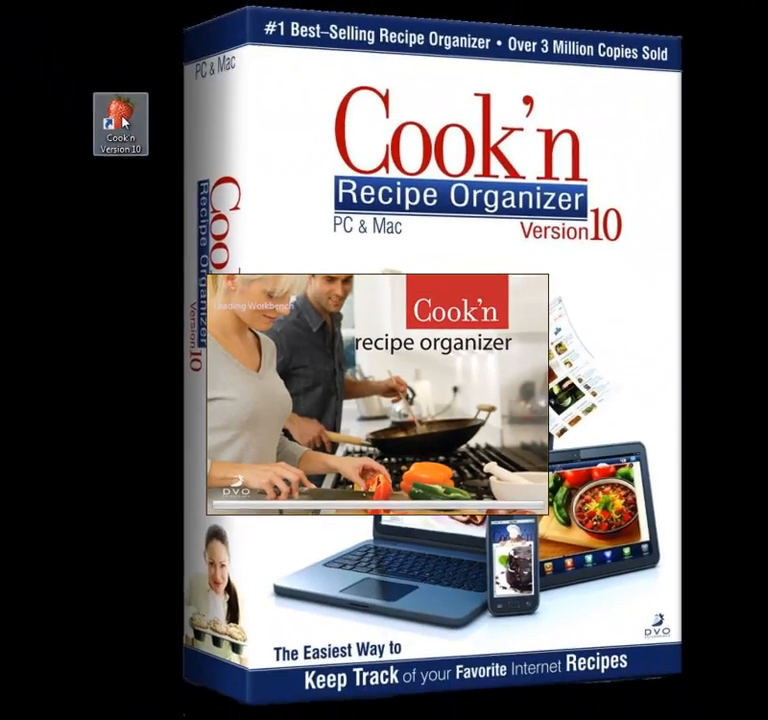
Step: Launch Cook'n Version 10 from its desktop shortcut
double_click(42, 42)
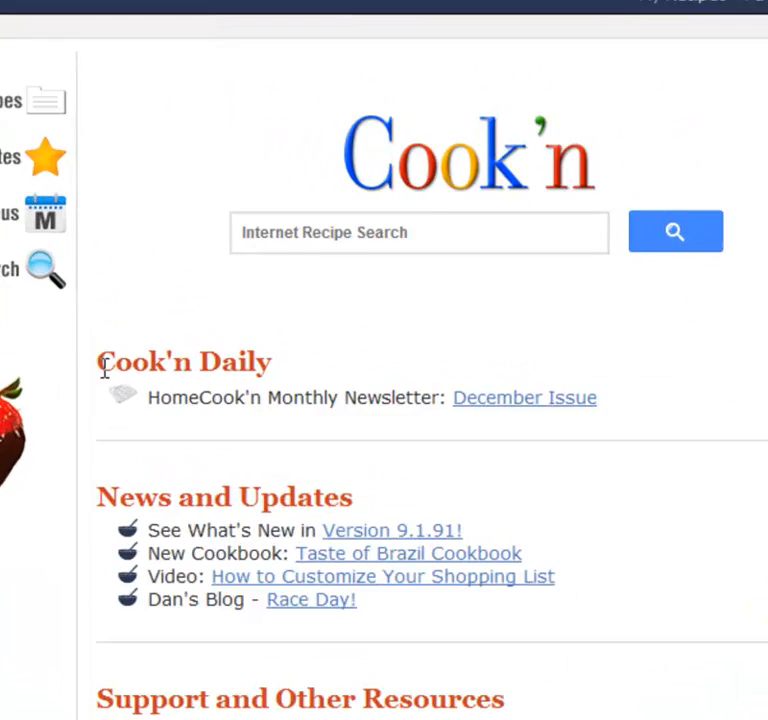
left_click_drag(153, 334, 254, 333)
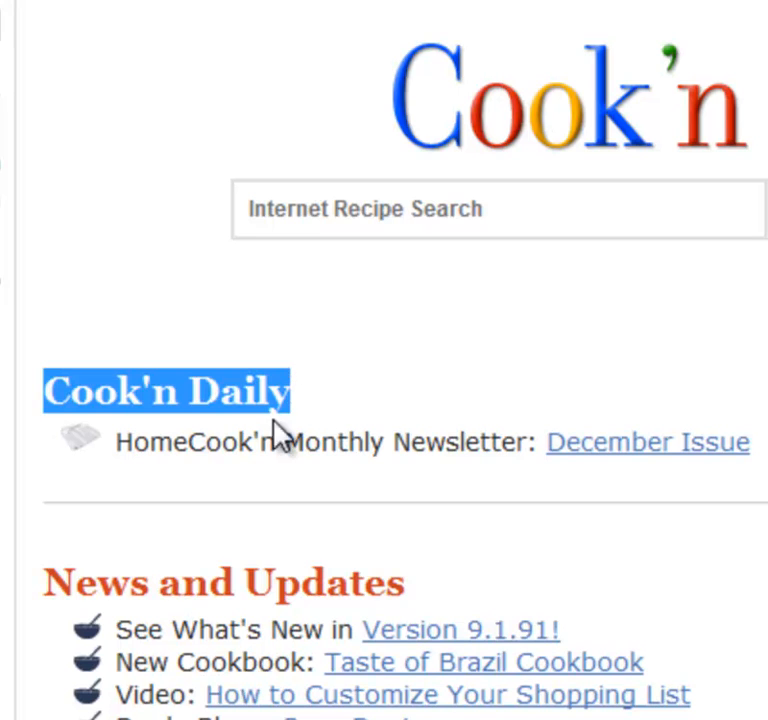
left_click(314, 435)
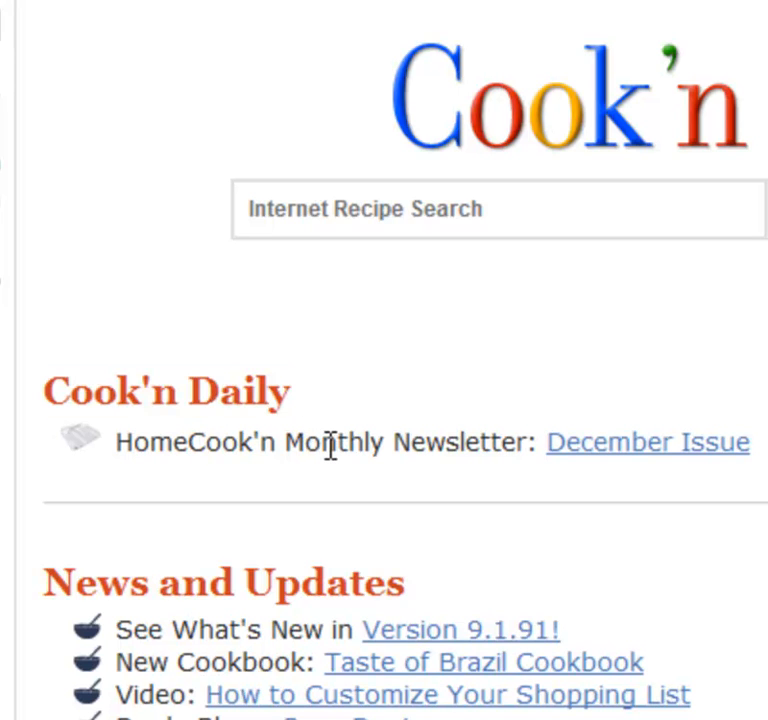
scroll(310, 480, "down", 4)
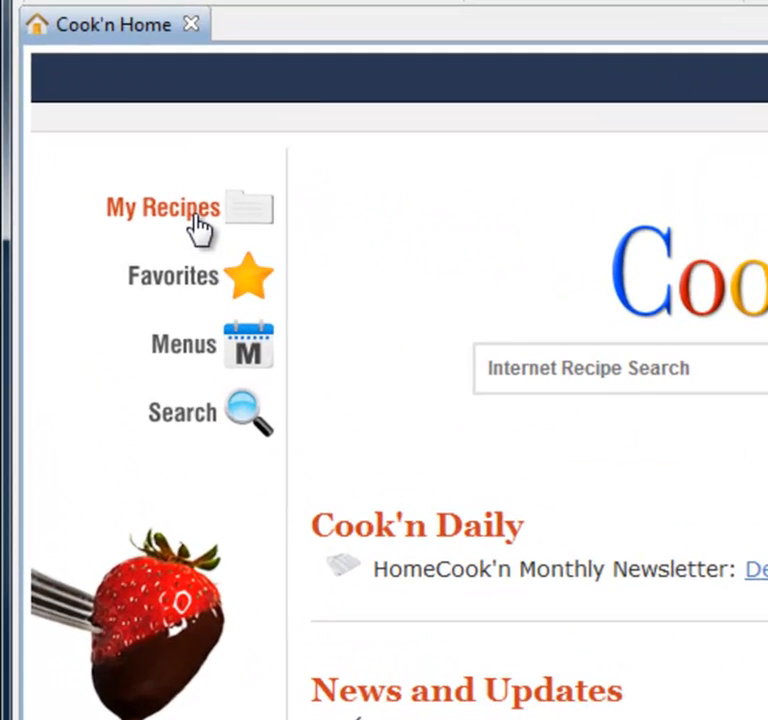
Step: Open the Cream Of Broccoli Soup recipe from the Soups and Stews chapter of The DVO.com Cookbook
left_click(94, 183)
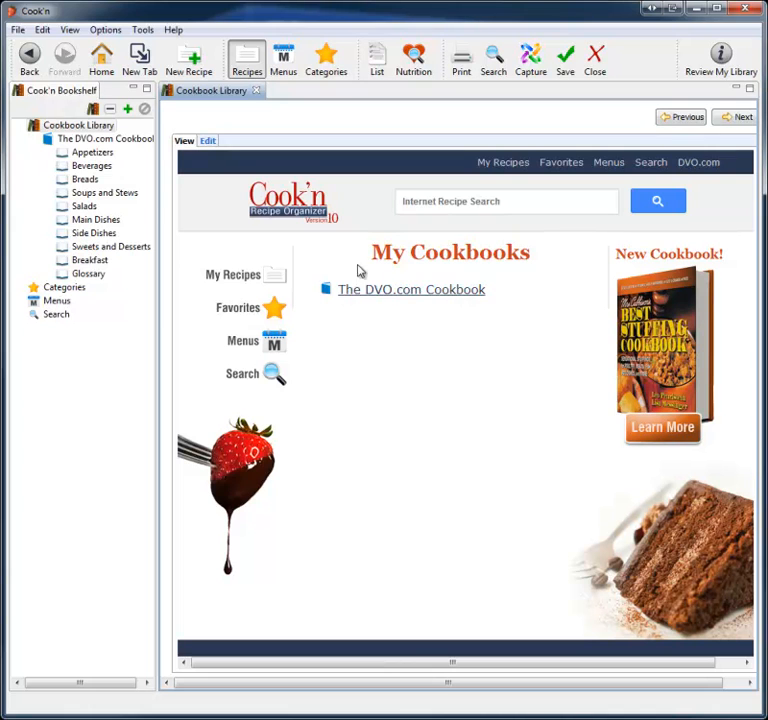
left_click(416, 292)
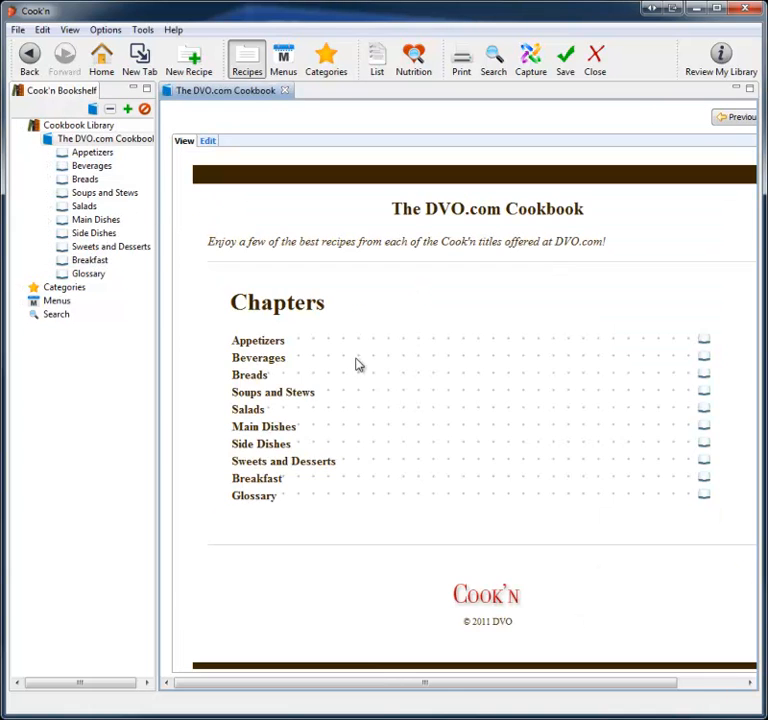
left_click(252, 396)
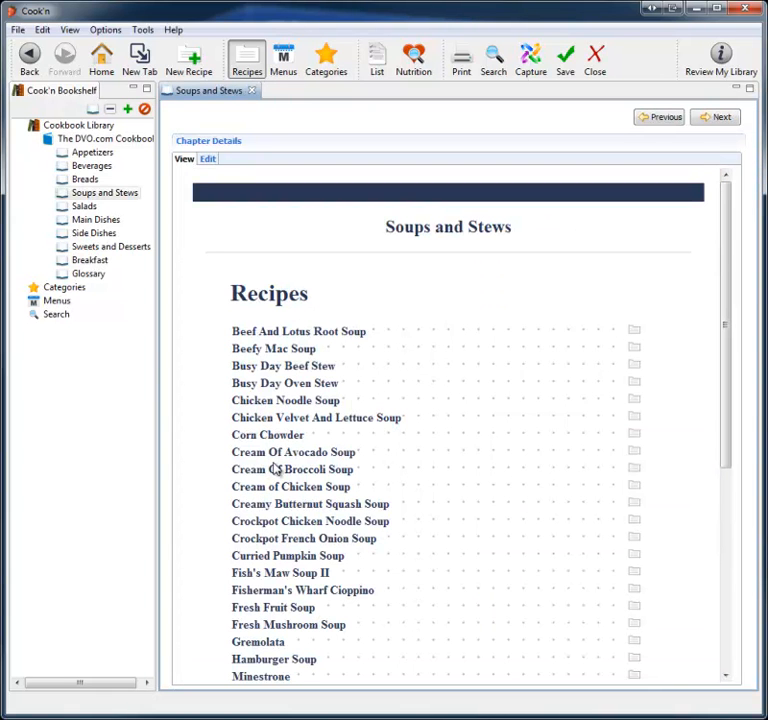
left_click(279, 472)
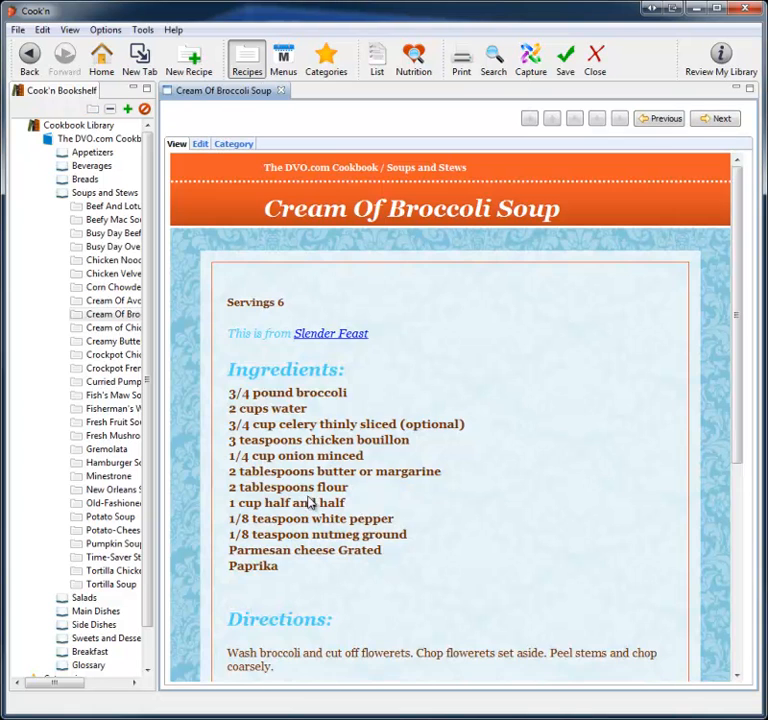
Step: Return to the Soups and Stews list, open Creamy Butternut Squash Soup, and page forward through the following recipes
left_click(29, 55)
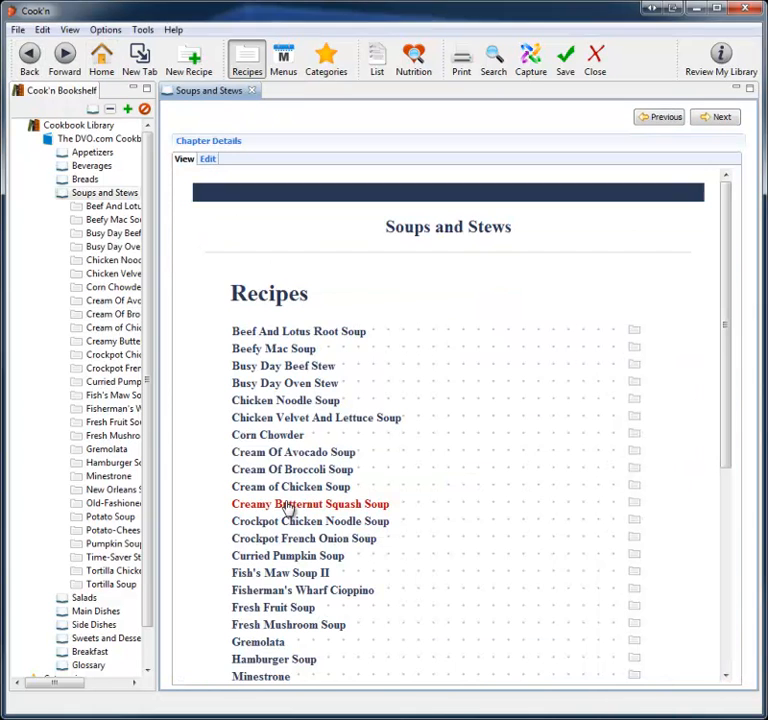
left_click(290, 508)
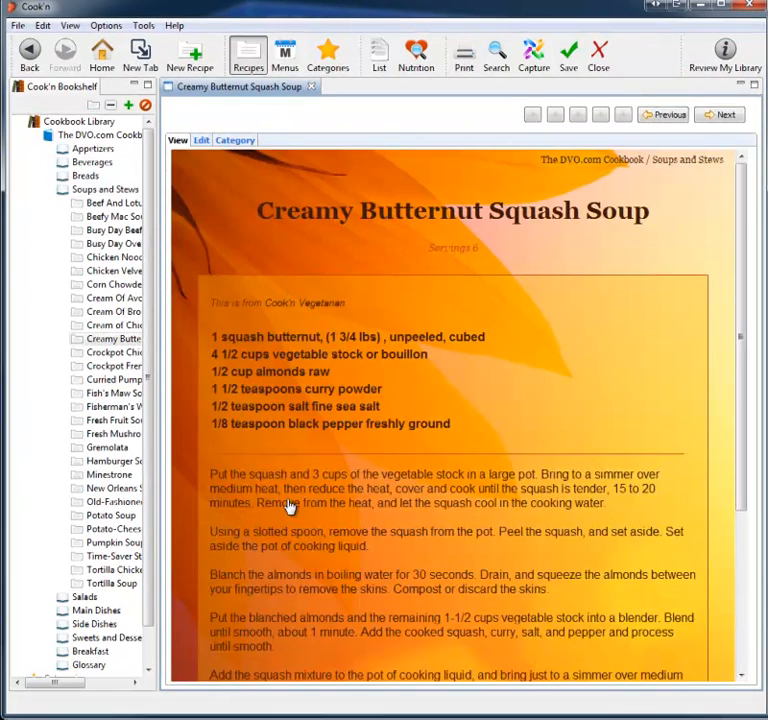
left_click(720, 115)
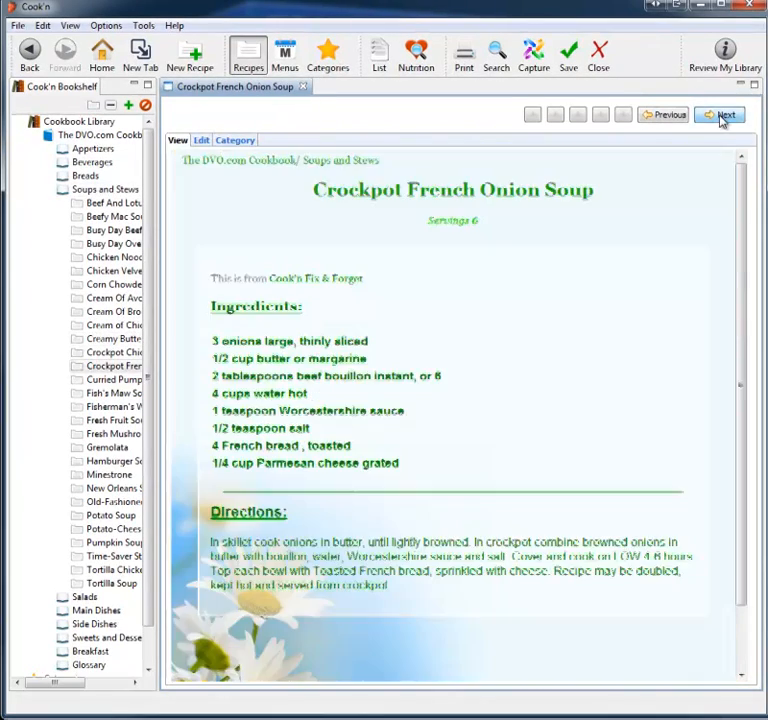
left_click(722, 116)
left_click(722, 116)
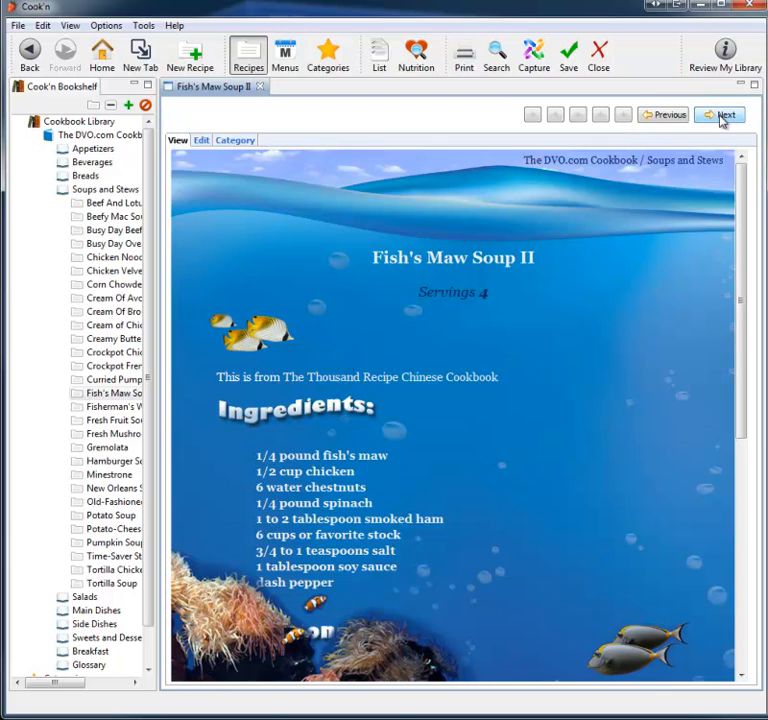
left_click(722, 116)
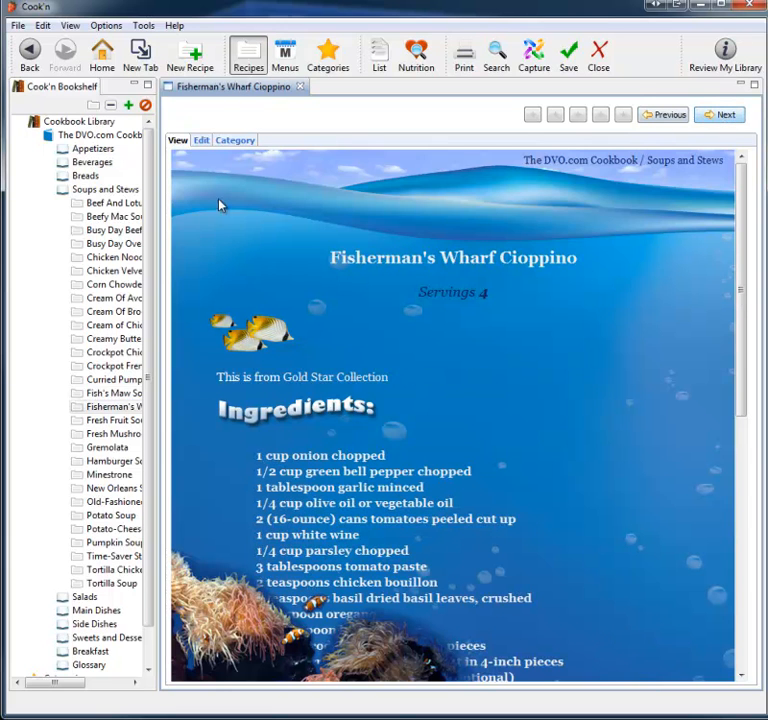
Step: Expand the Sweets and Desserts chapter in the bookshelf tree, browse its recipes, and collapse the cookbook tree
left_click(50, 191)
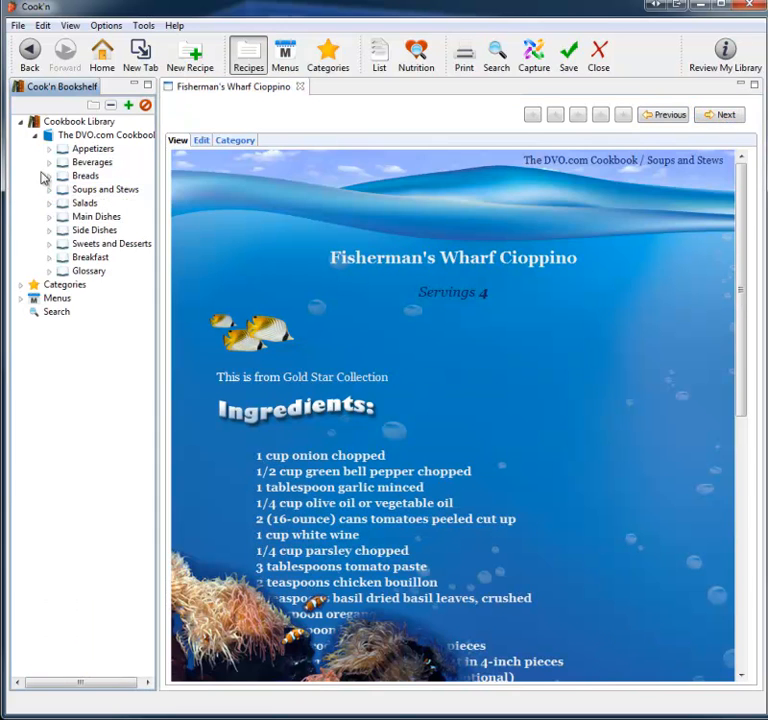
left_click(50, 245)
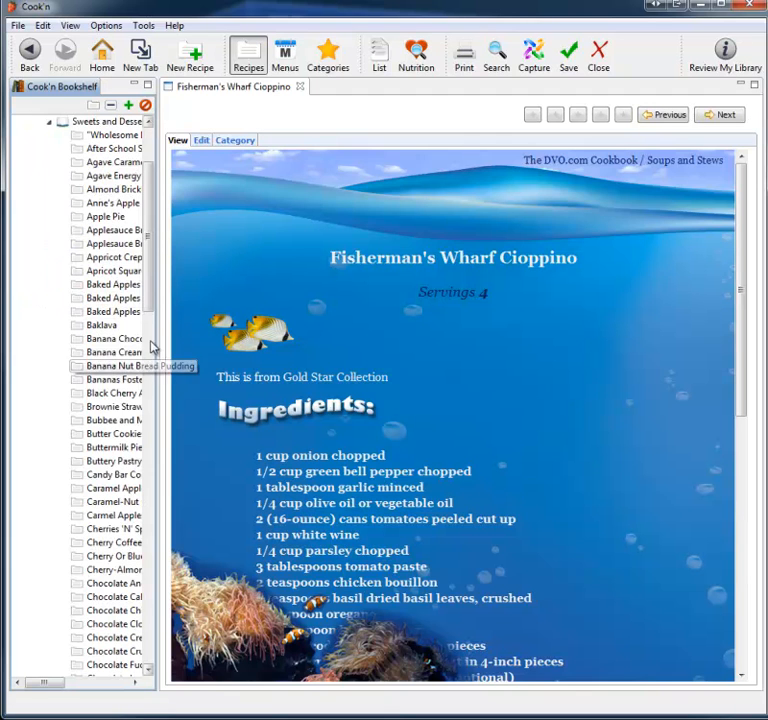
left_click_drag(151, 314, 151, 351)
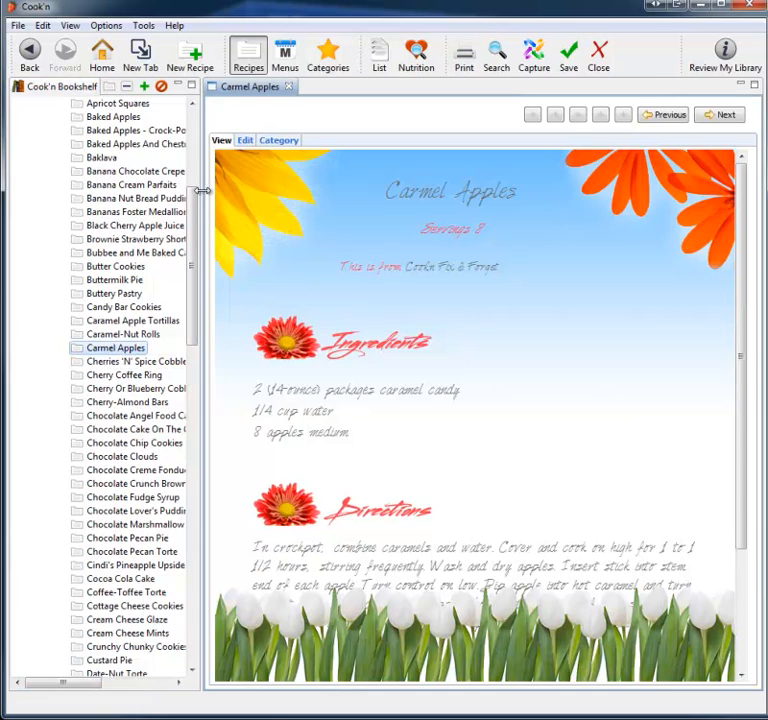
left_click_drag(194, 202, 185, 121)
left_click(49, 225)
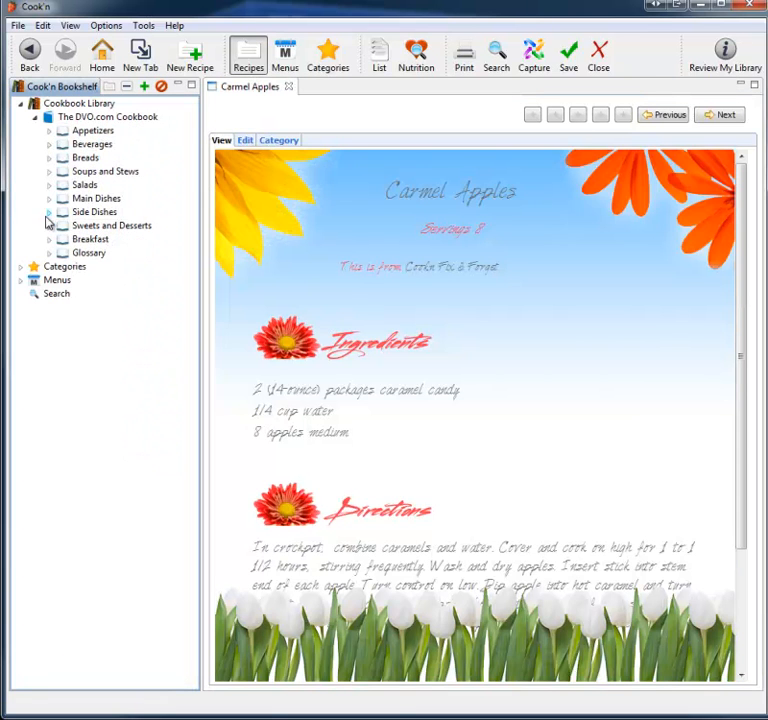
left_click(35, 118)
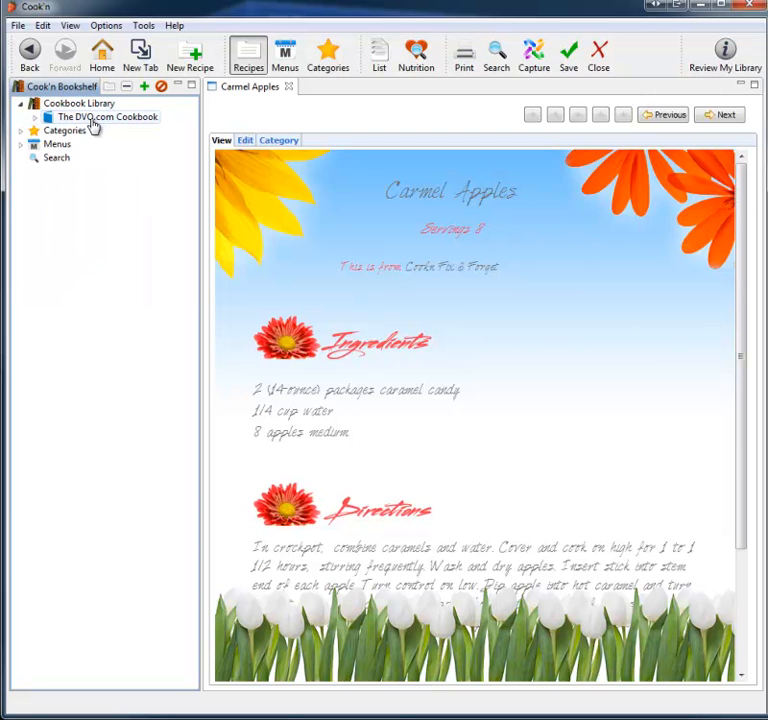
Step: Create a new cookbook named Oaks Family Recipes in the Cookbook Library
left_click(93, 105)
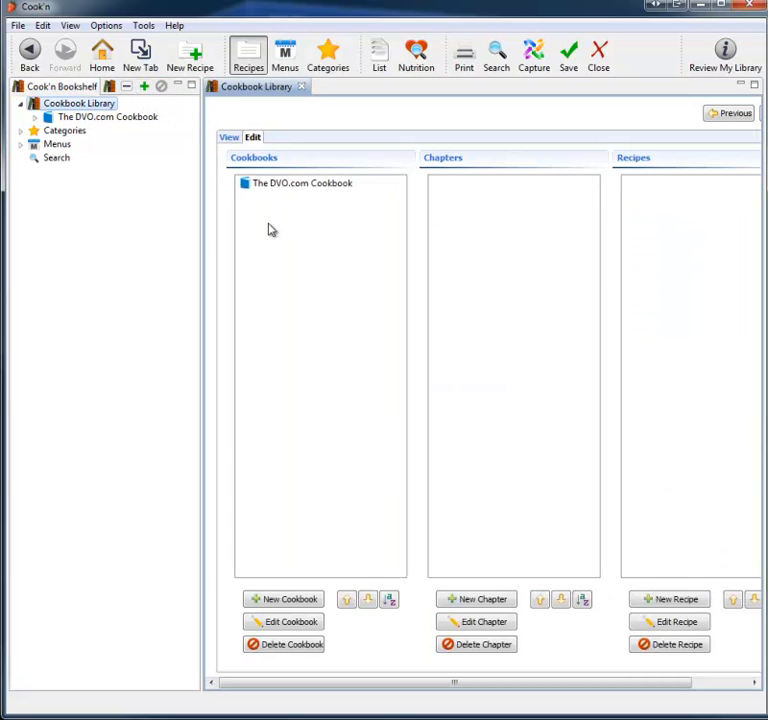
left_click(308, 601)
type("Oaks Family Recipes")
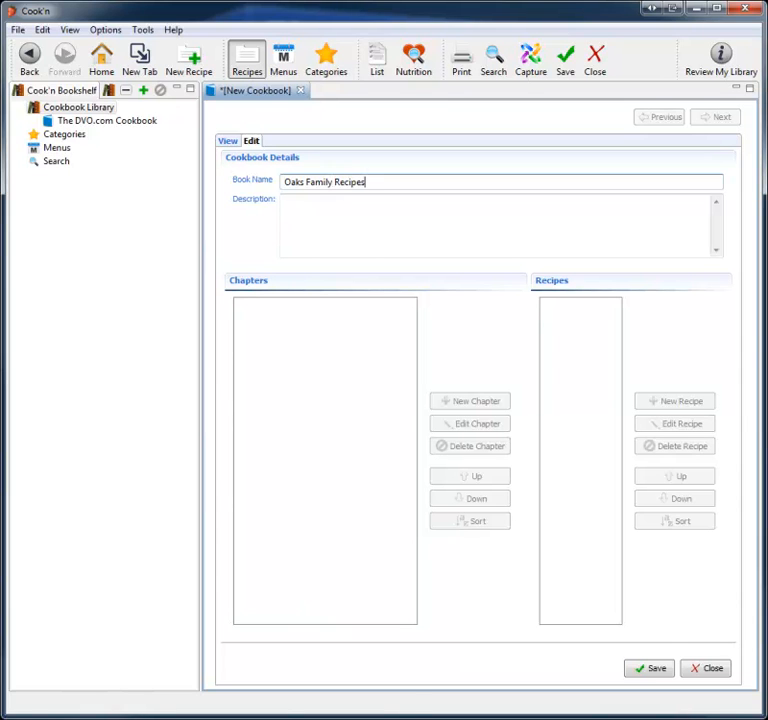
left_click(656, 668)
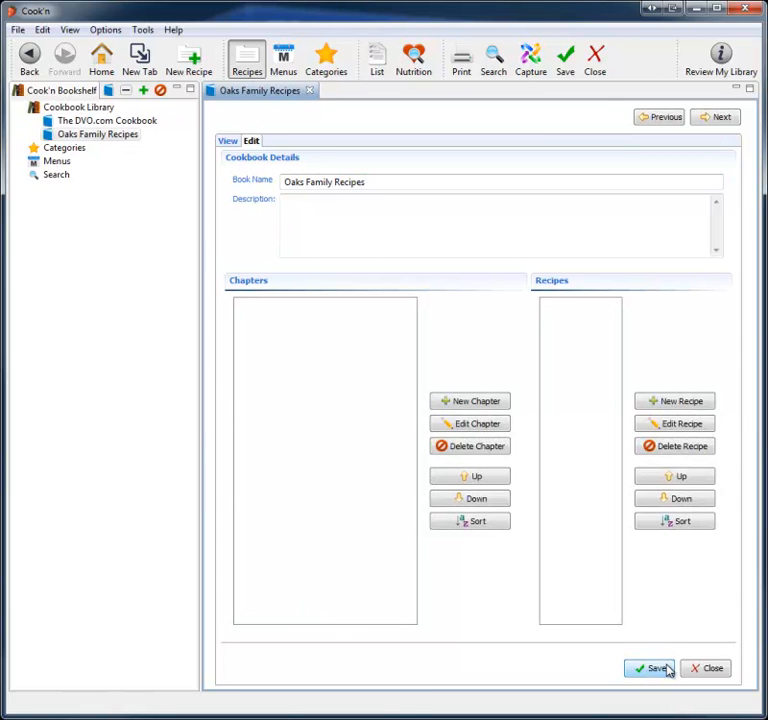
Step: Add a chapter named Main Dishes to the Oaks Family Recipes cookbook
left_click(490, 405)
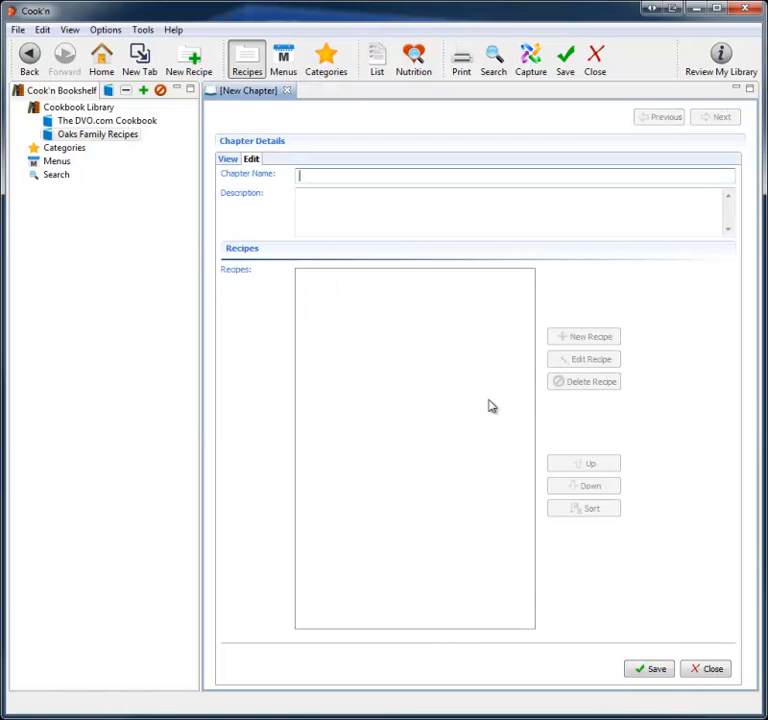
type("Main Dishes")
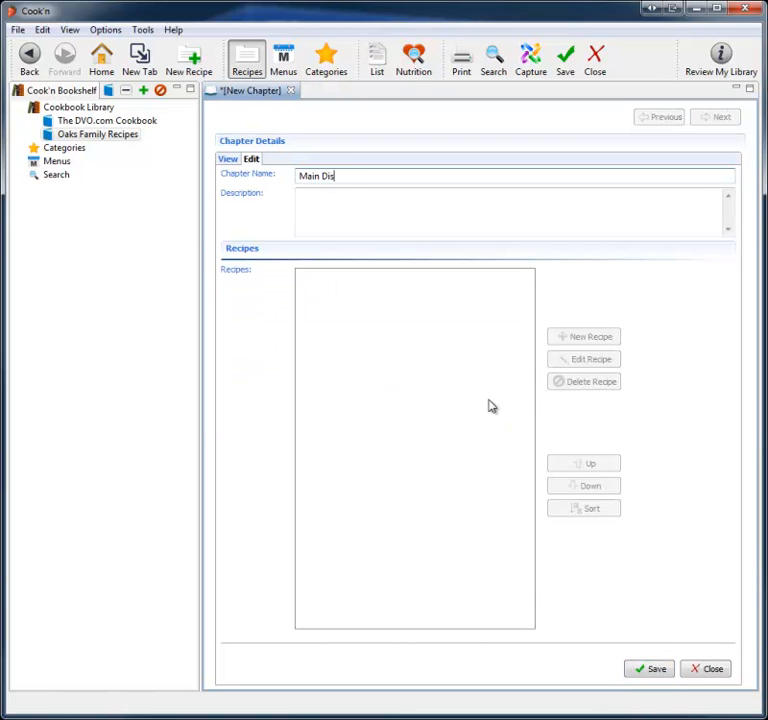
left_click(648, 670)
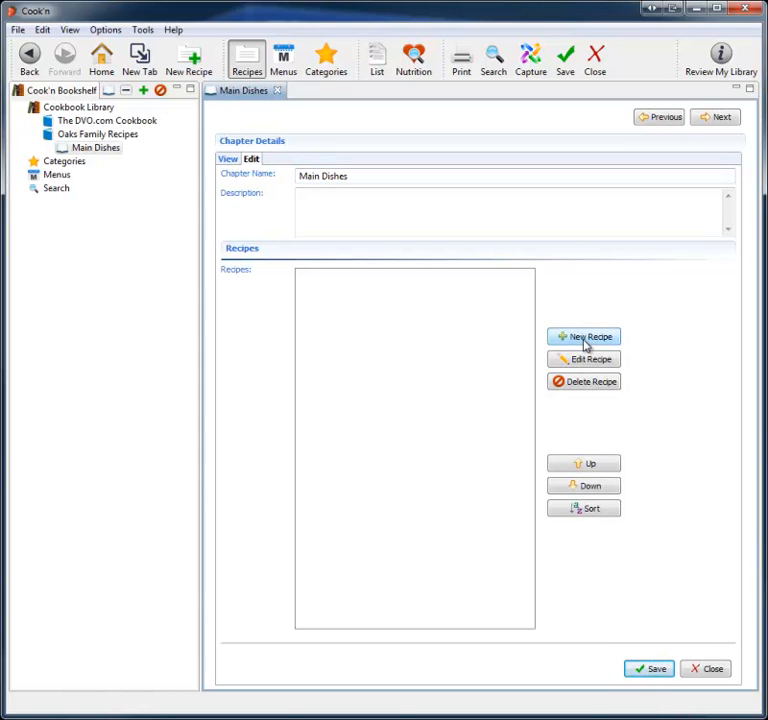
Step: Add a second chapter named Desserts to the Oaks Family Recipes cookbook
left_click(106, 135)
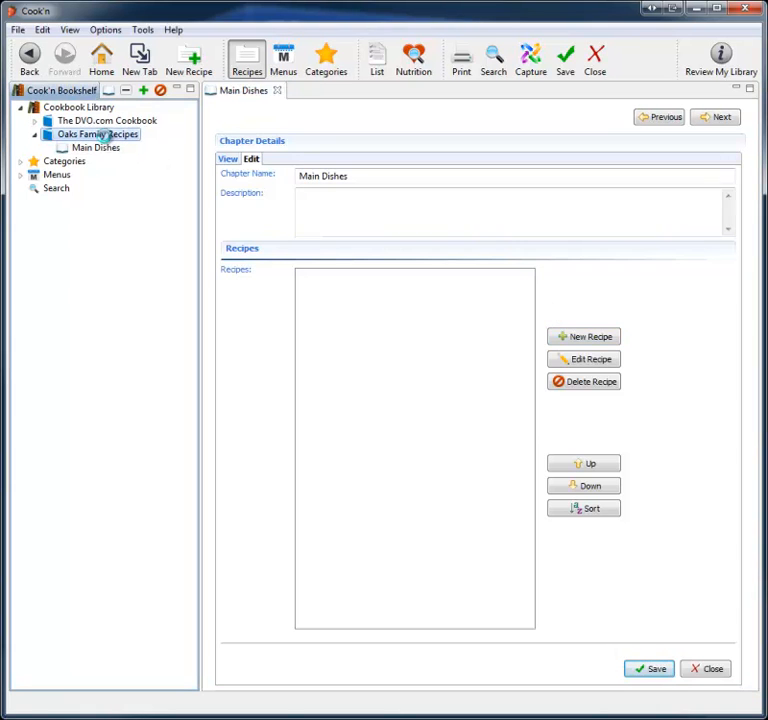
left_click(475, 403)
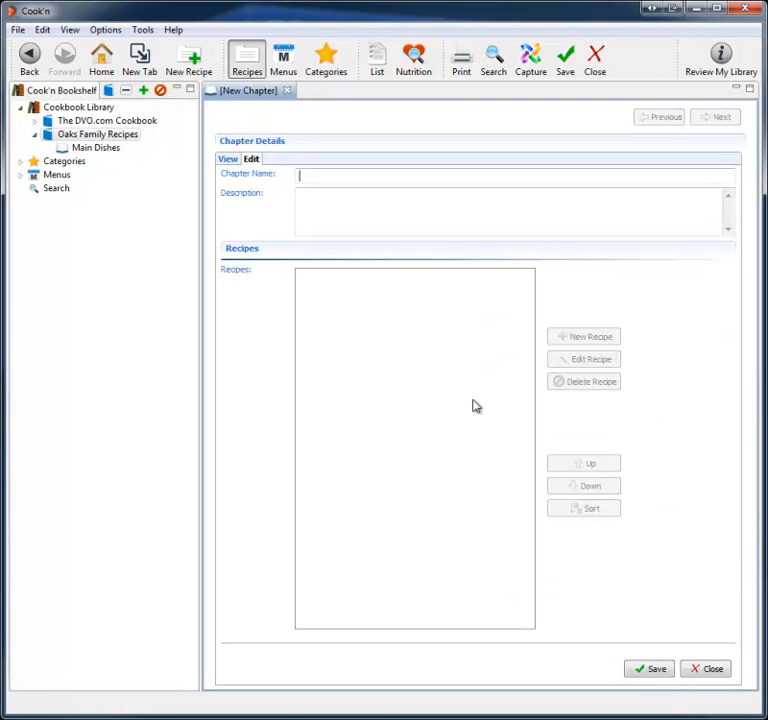
type("Desserts")
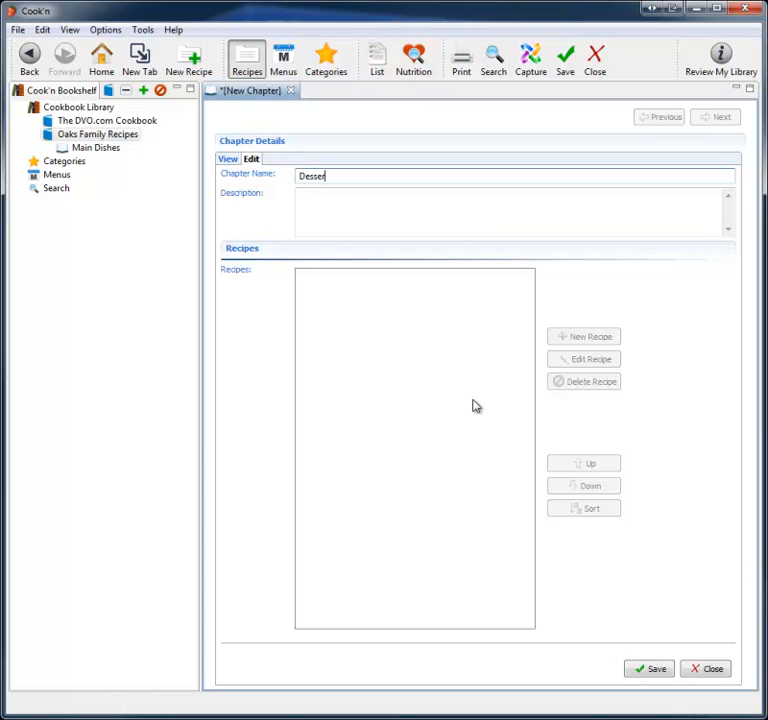
left_click(651, 669)
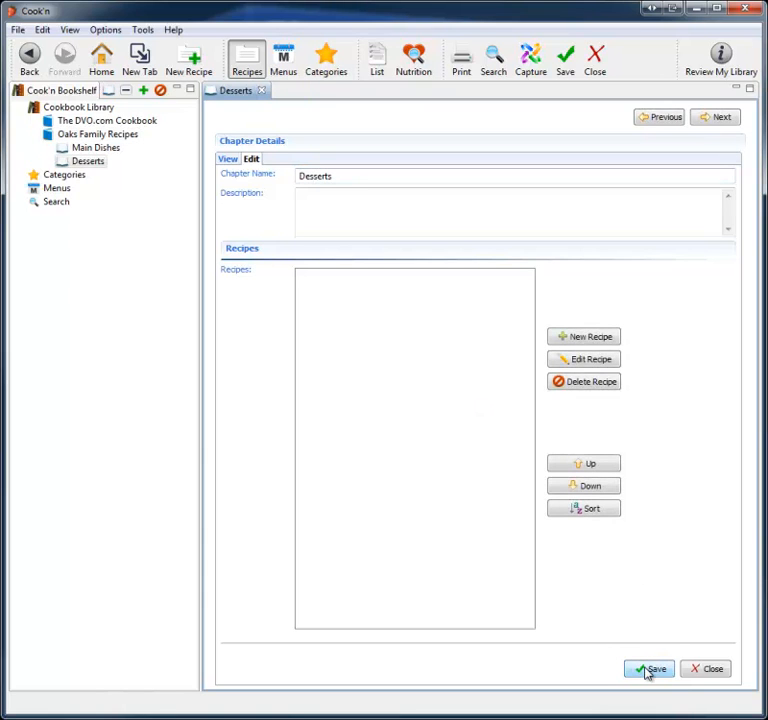
Step: Search the internet recipes for Chicken pot pie from the home page
left_click(82, 161)
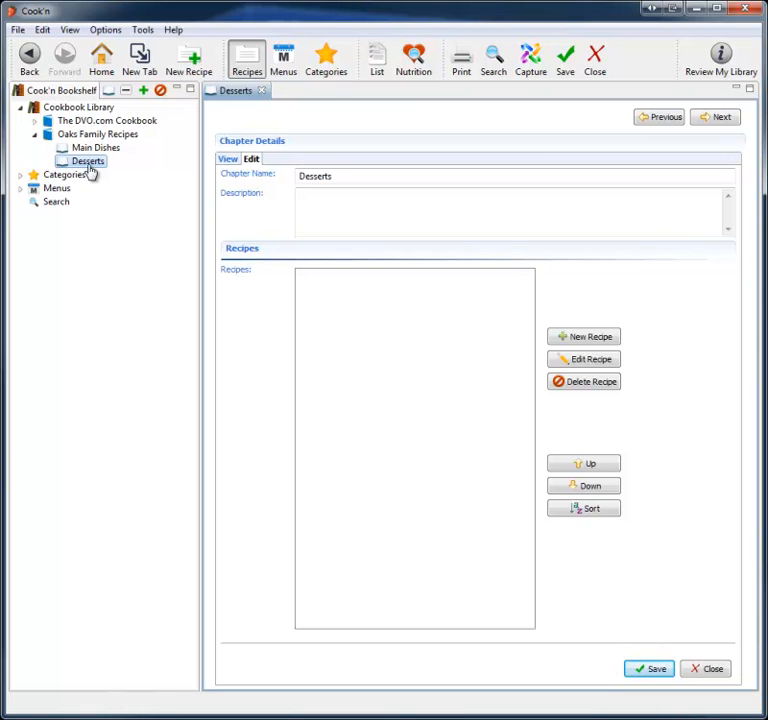
left_click(104, 66)
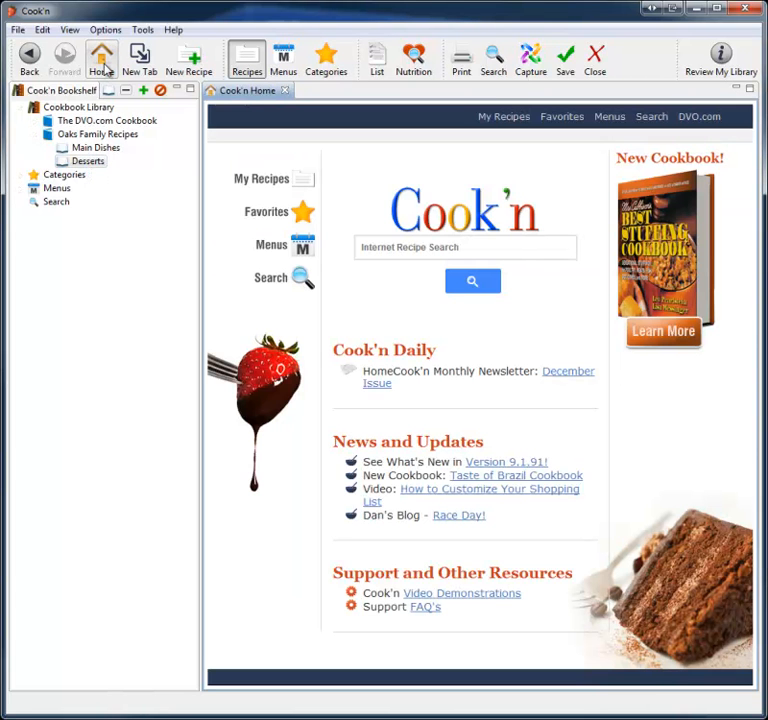
left_click(418, 244)
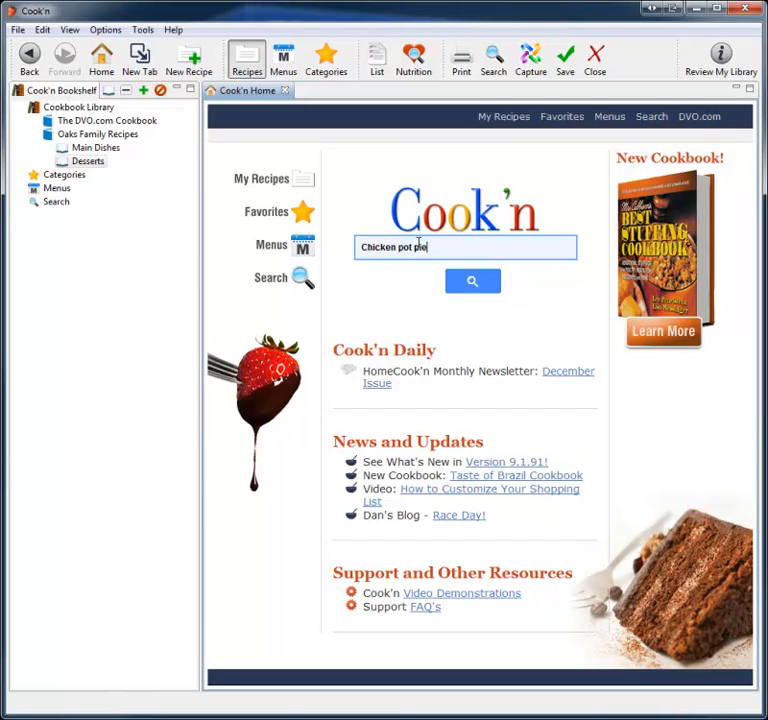
type("Chicken pot pie")
key("Return")
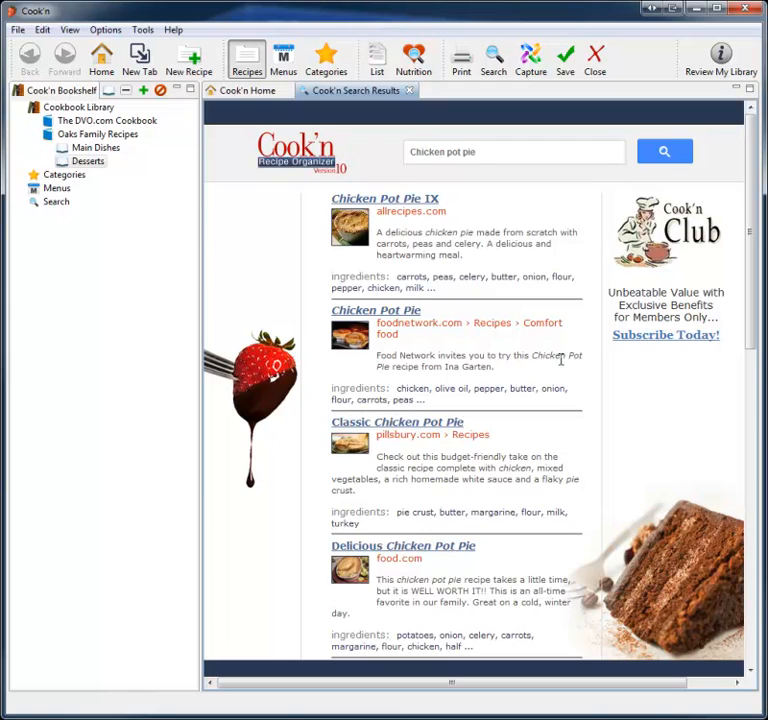
Step: Browse the search results and open the Chicken Pot Pie IX recipe from allrecipes.com
scroll(561, 362, "down", 8)
scroll(562, 365, "up", 1)
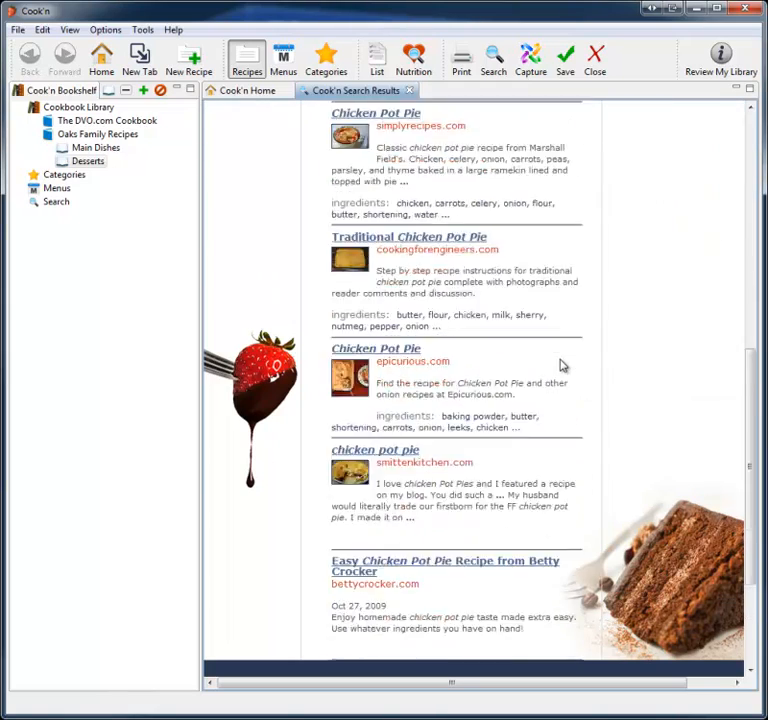
scroll(561, 365, "up", 6)
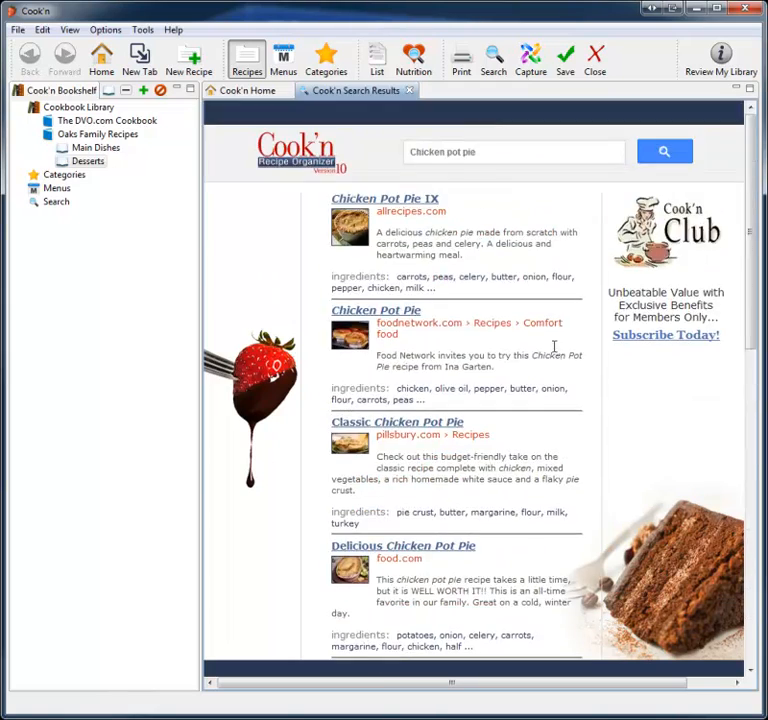
left_click(407, 204)
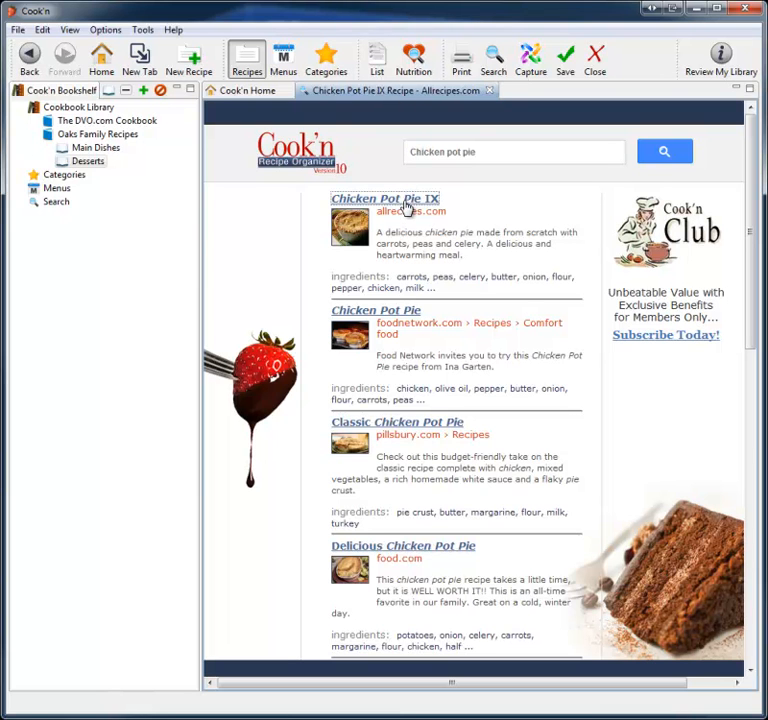
Step: Return to the Chicken pot pie search results and open the Classic Chicken Pot Pie recipe from pillsbury.com
scroll(548, 492, "down", 10)
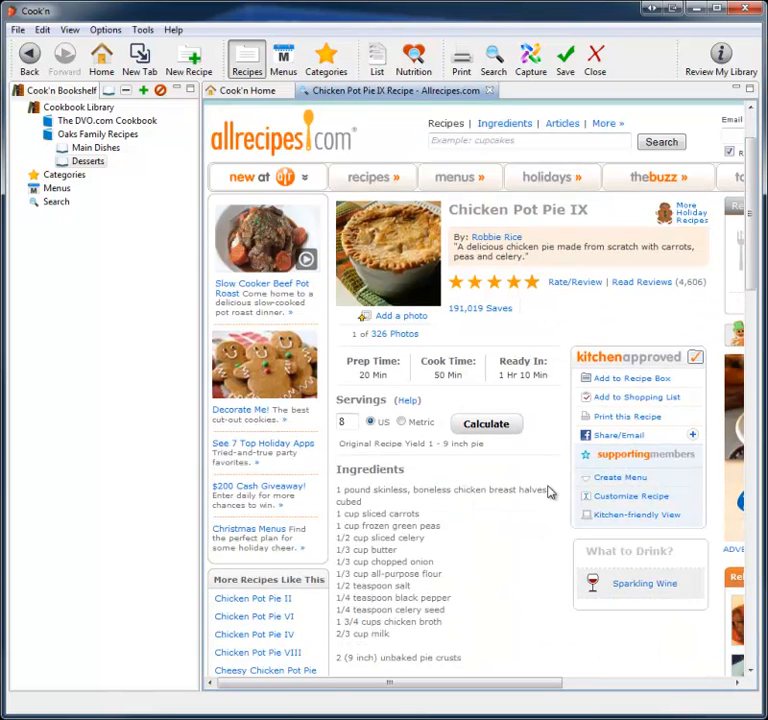
scroll(548, 492, "up", 10)
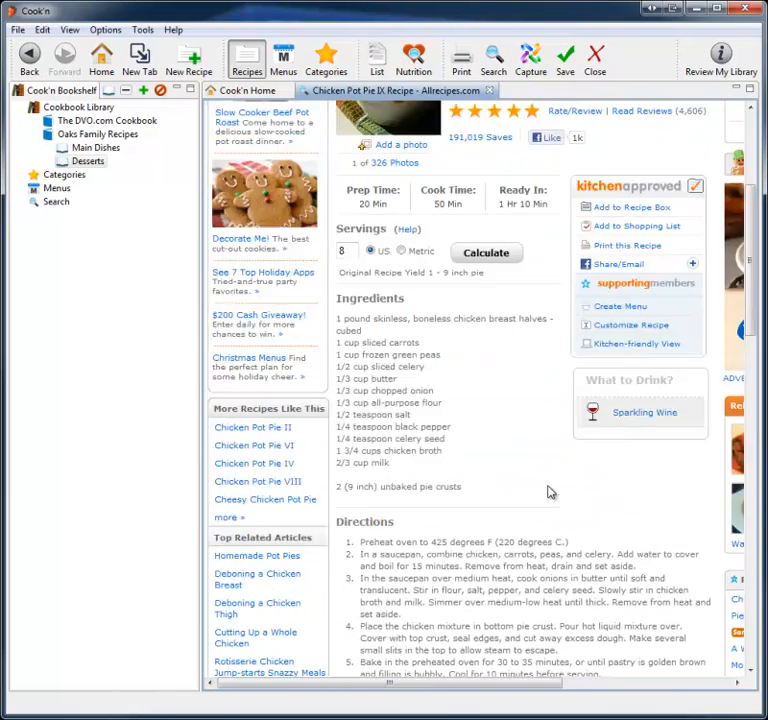
left_click(27, 45)
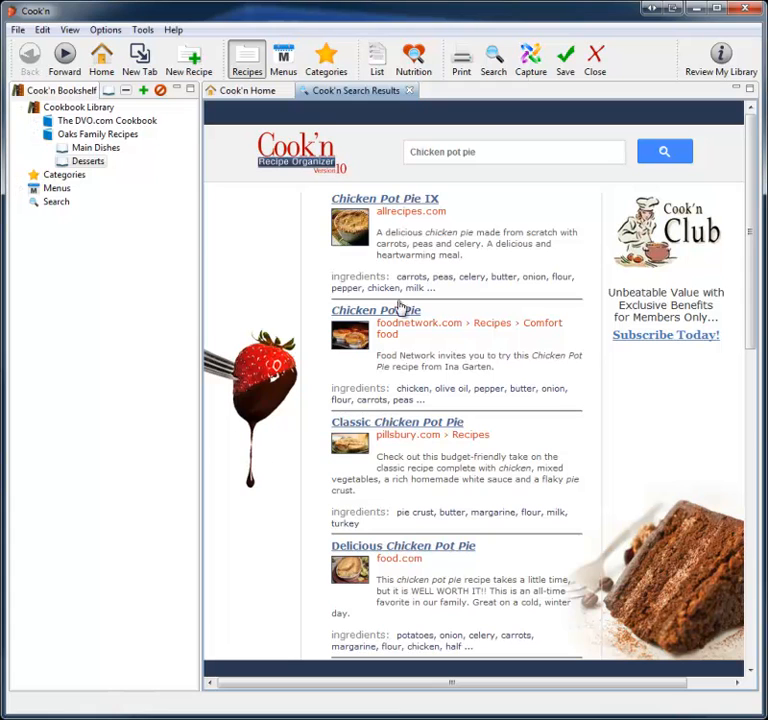
left_click(409, 424)
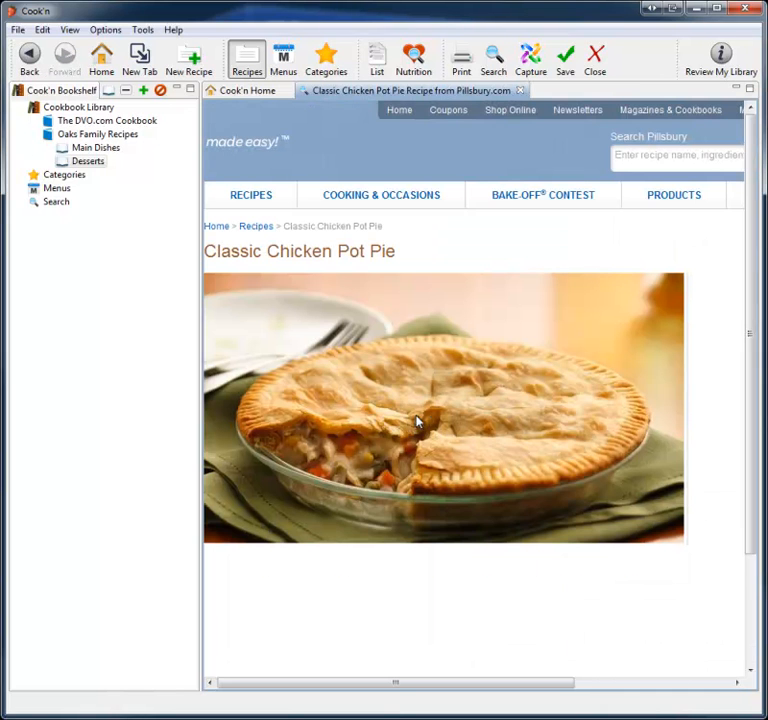
Step: Scroll through the Classic Chicken Pot Pie page to review its ingredients, directions, tips and reviews
scroll(449, 290, "down", 5)
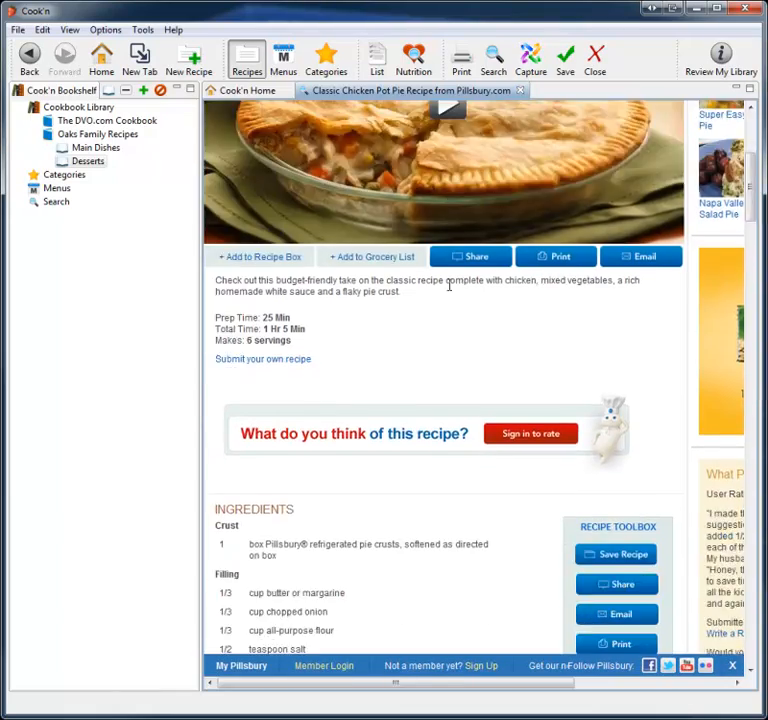
scroll(449, 287, "down", 12)
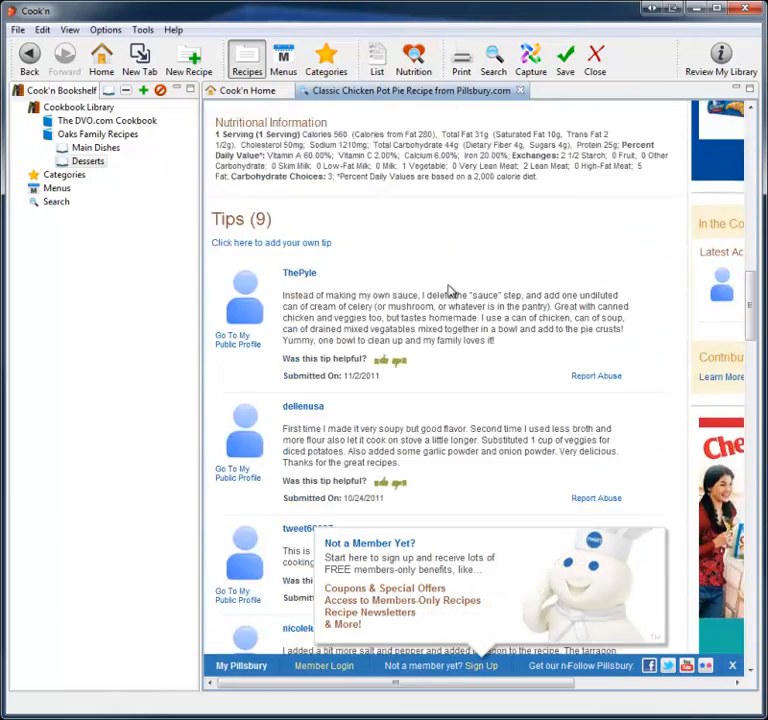
scroll(449, 291, "down", 15)
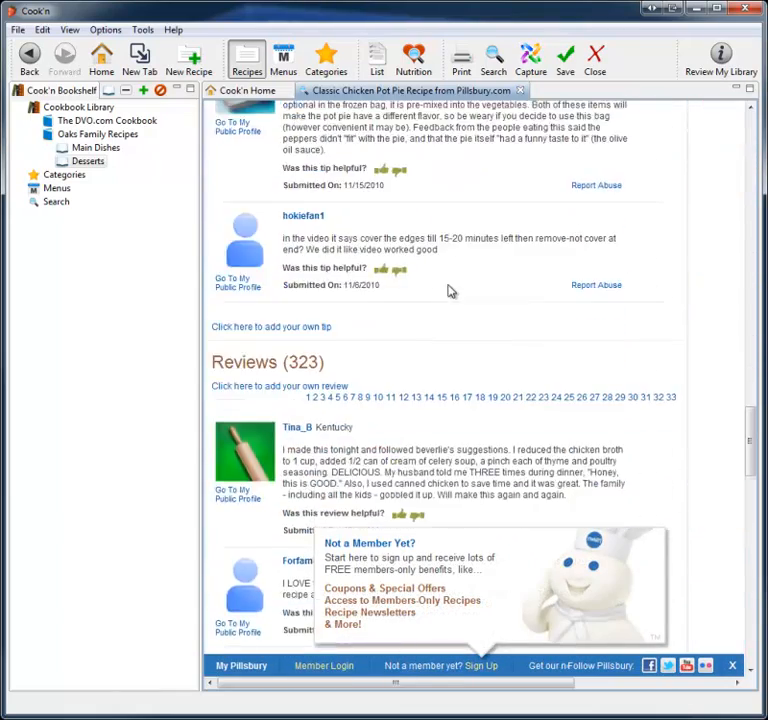
scroll(449, 290, "down", 15)
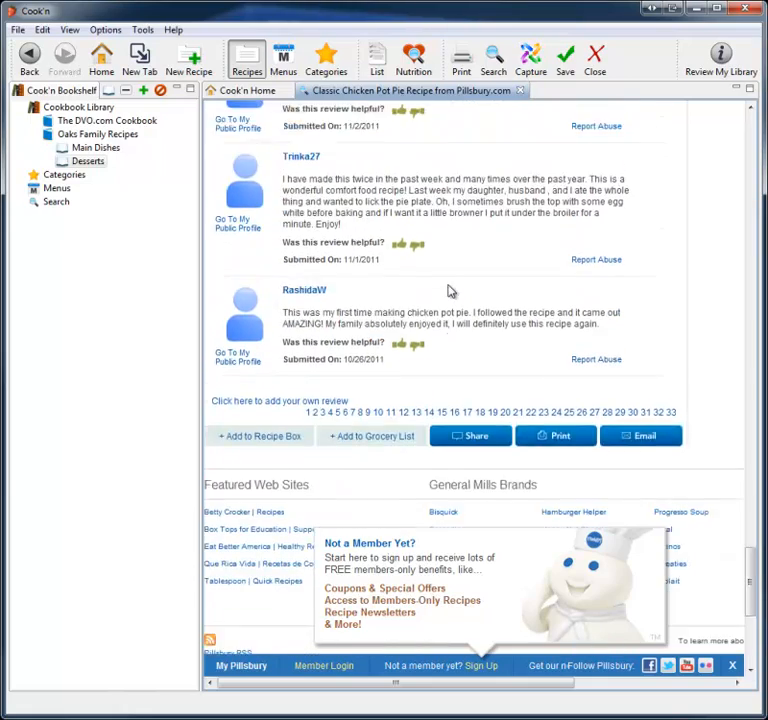
scroll(451, 290, "up", 15)
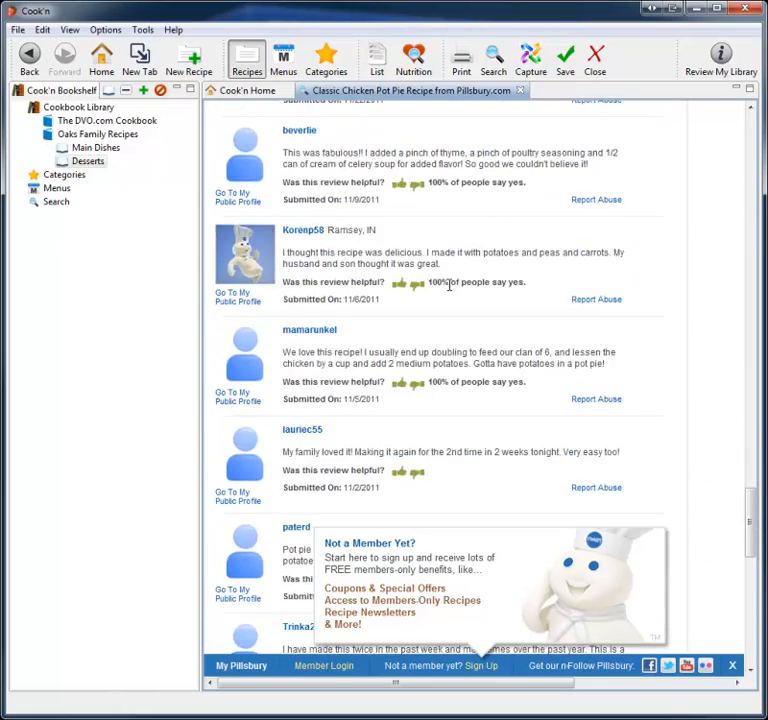
scroll(449, 285, "up", 3)
scroll(449, 287, "up", 15)
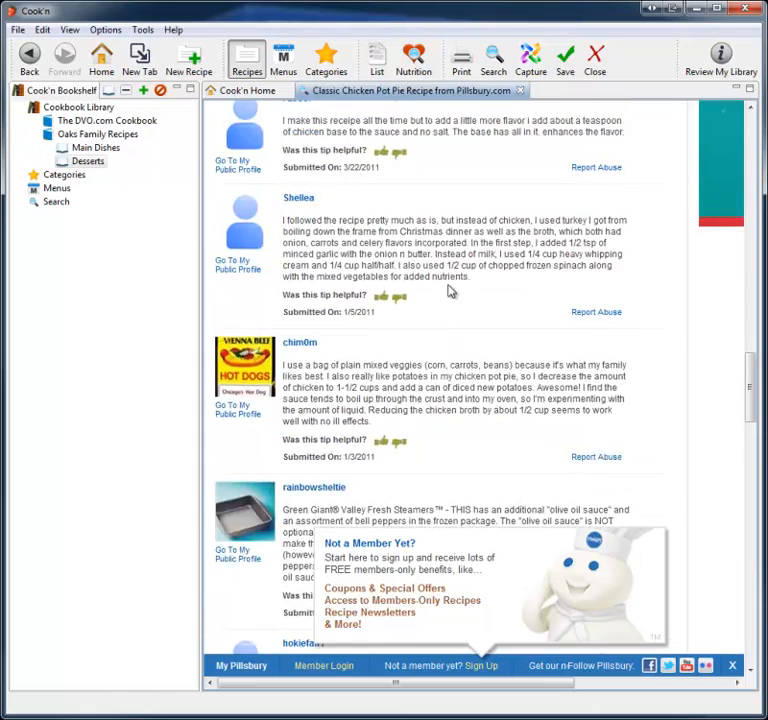
scroll(449, 287, "up", 15)
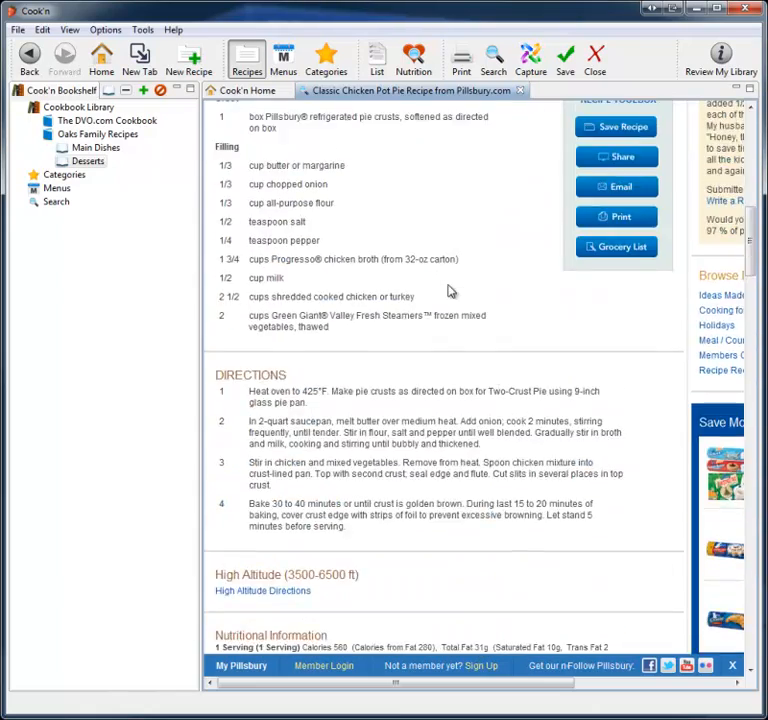
scroll(449, 290, "up", 1)
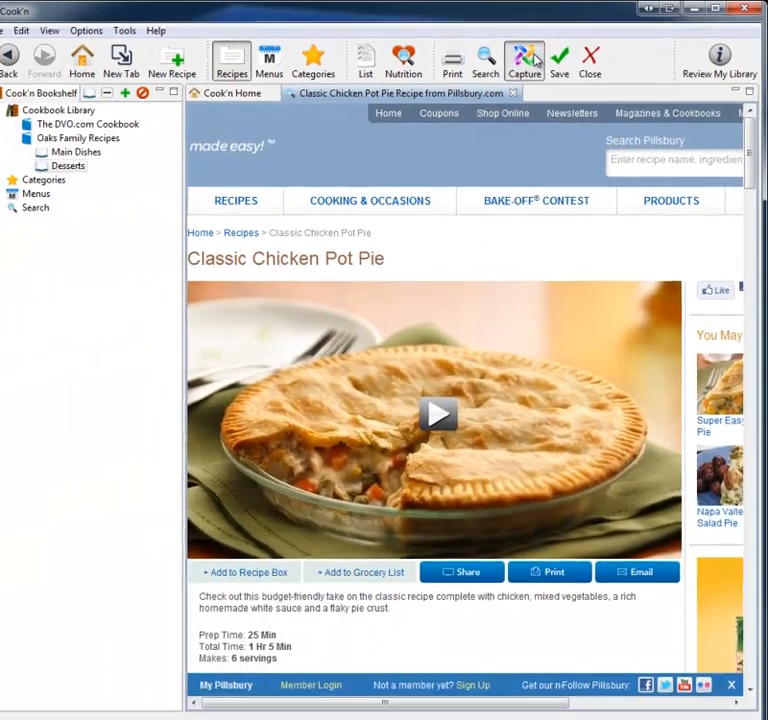
Step: Capture the recipe into the Oaks Family Recipes cookbook under the Main Dishes chapter and save it
left_click(477, 75)
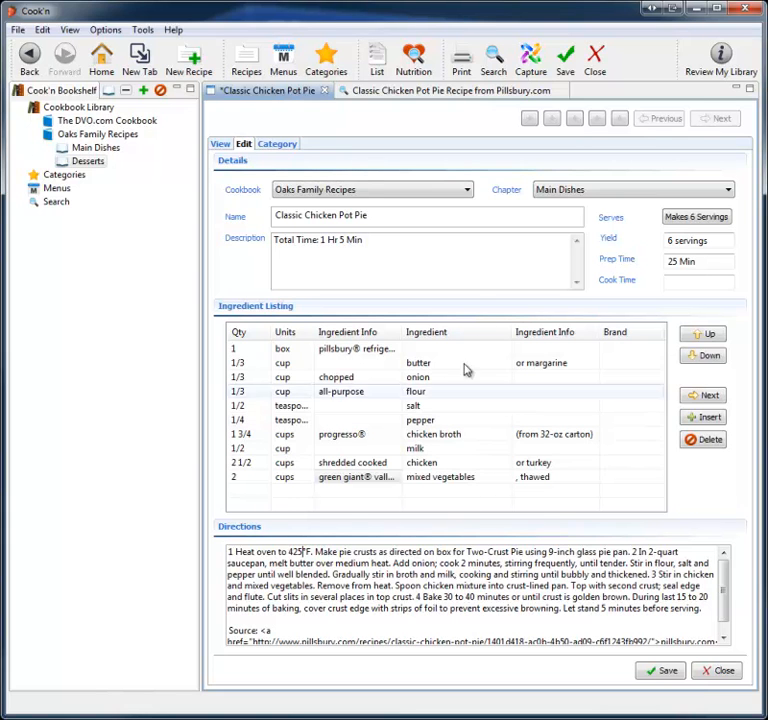
left_click(463, 191)
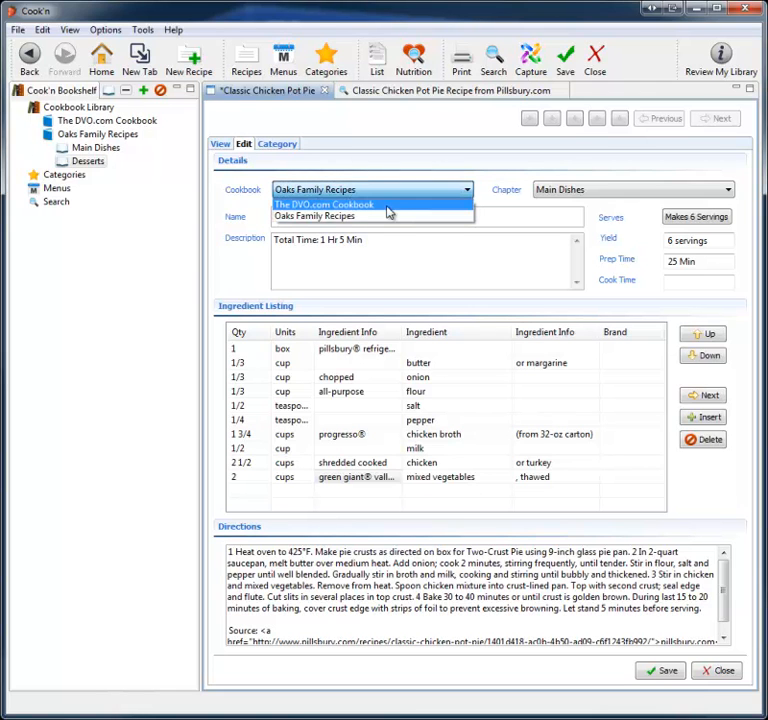
left_click(350, 205)
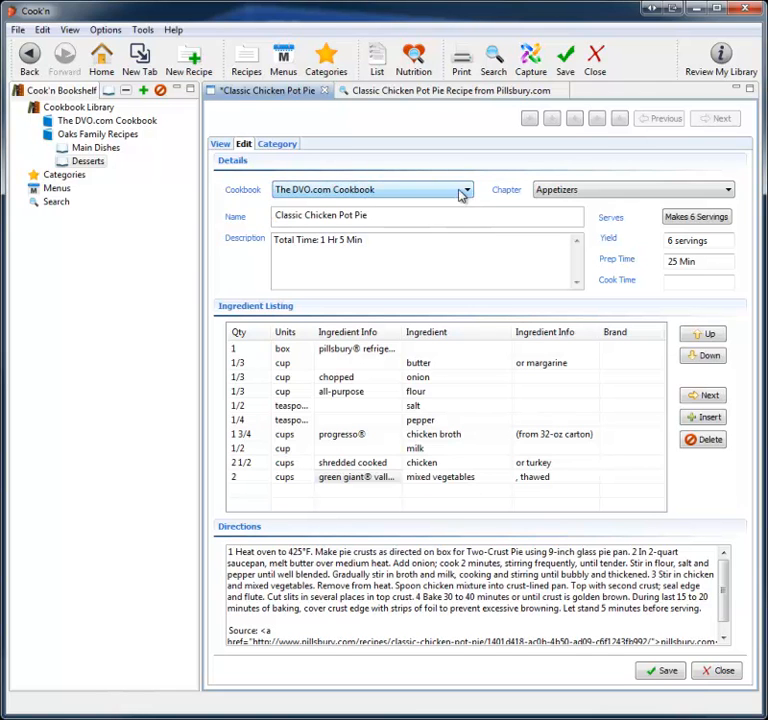
left_click(459, 192)
left_click(350, 217)
left_click(600, 190)
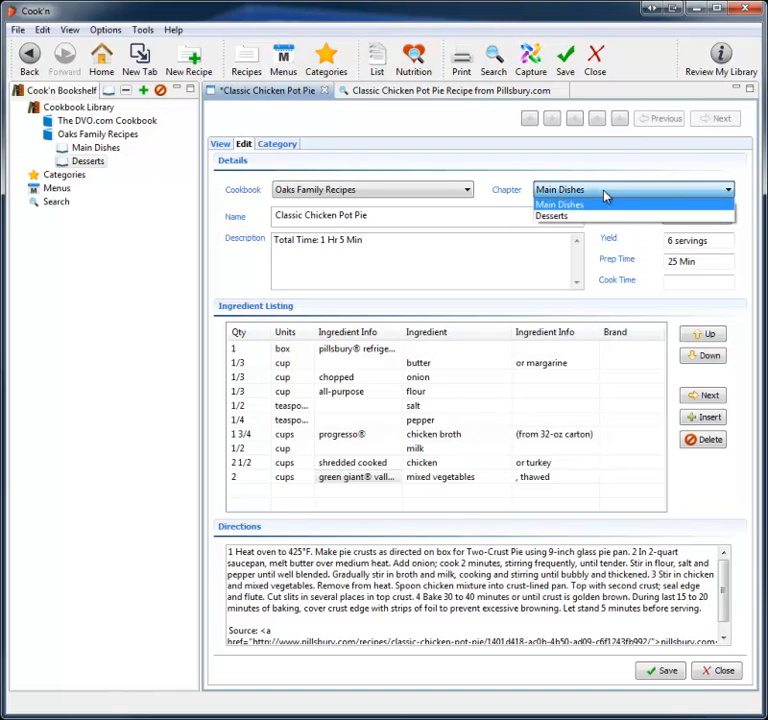
left_click(553, 216)
left_click(582, 191)
left_click(575, 206)
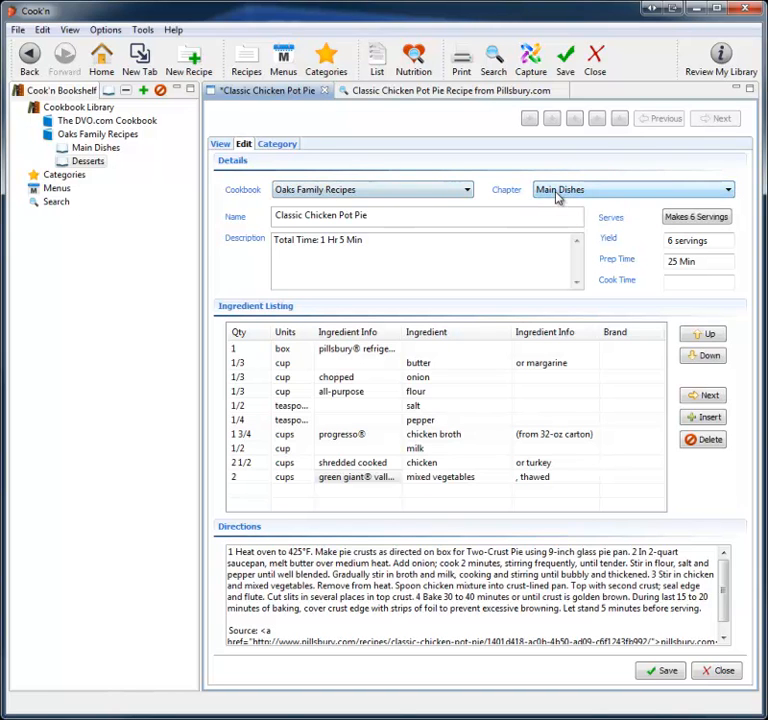
left_click(668, 672)
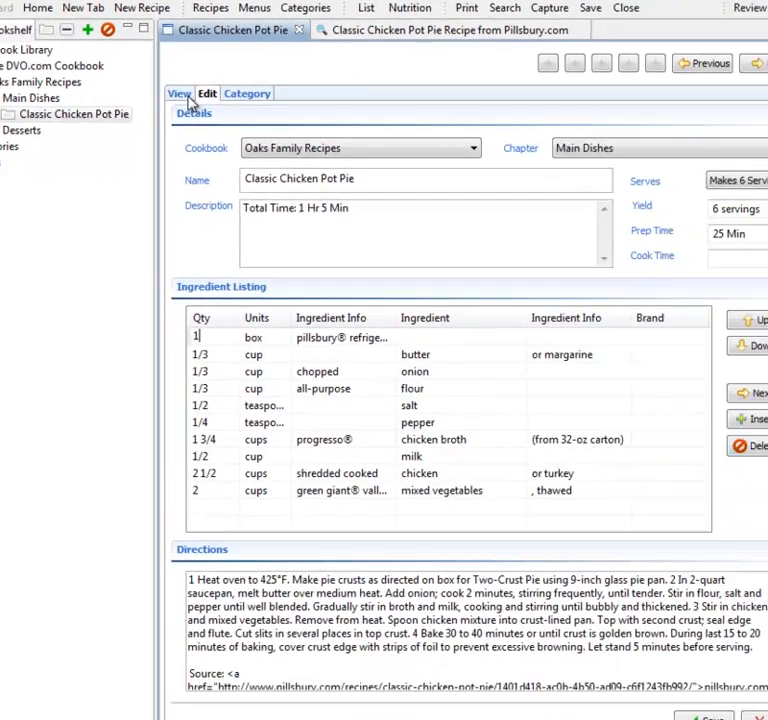
Step: Switch the captured recipe to its formatted view and scroll through the ingredients and instructions
left_click(183, 95)
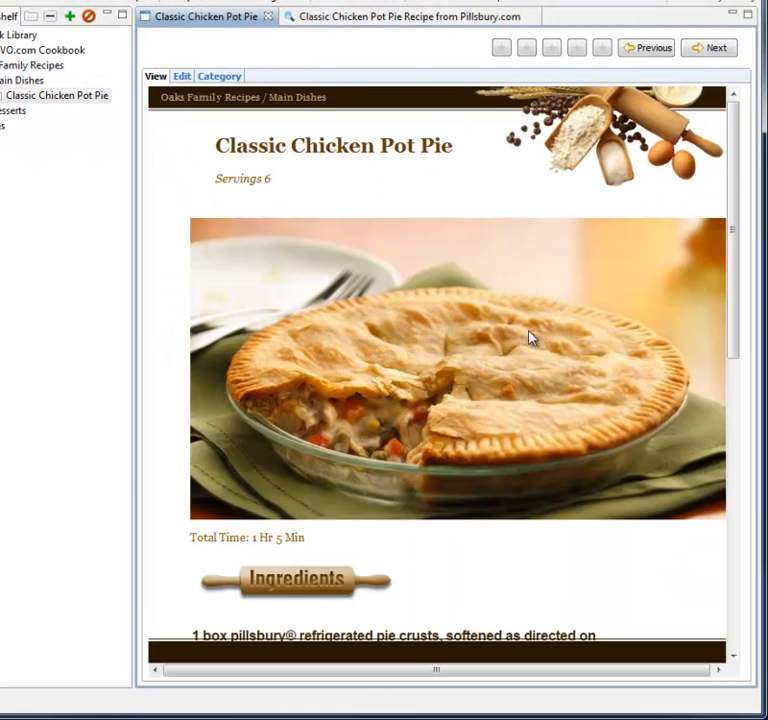
scroll(427, 214, "down", 8)
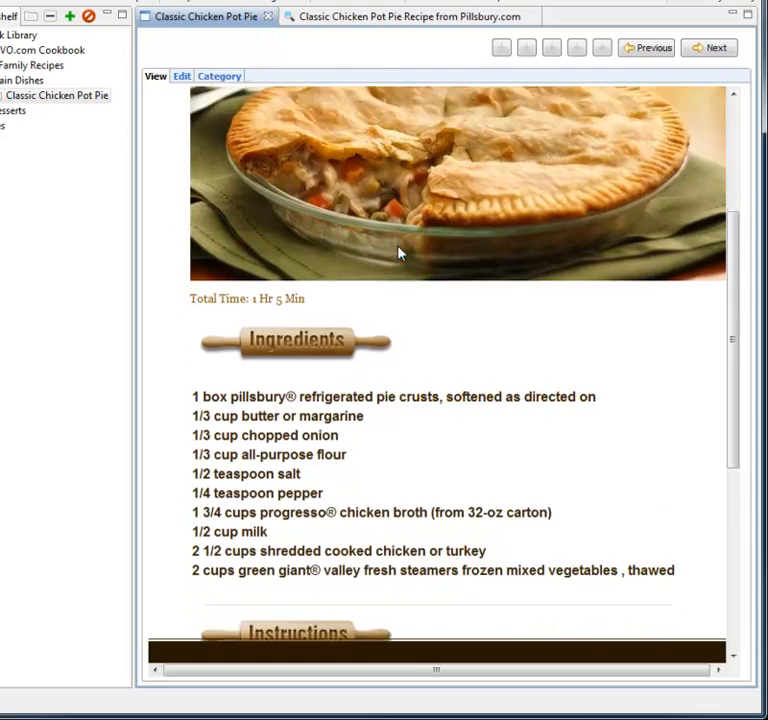
scroll(373, 338, "down", 3)
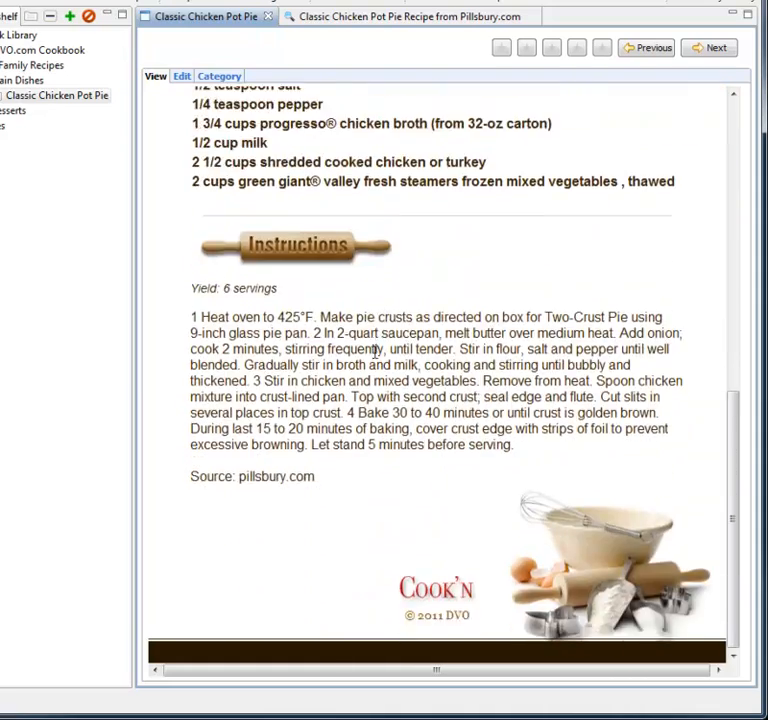
scroll(373, 350, "up", 9)
scroll(376, 358, "down", 6)
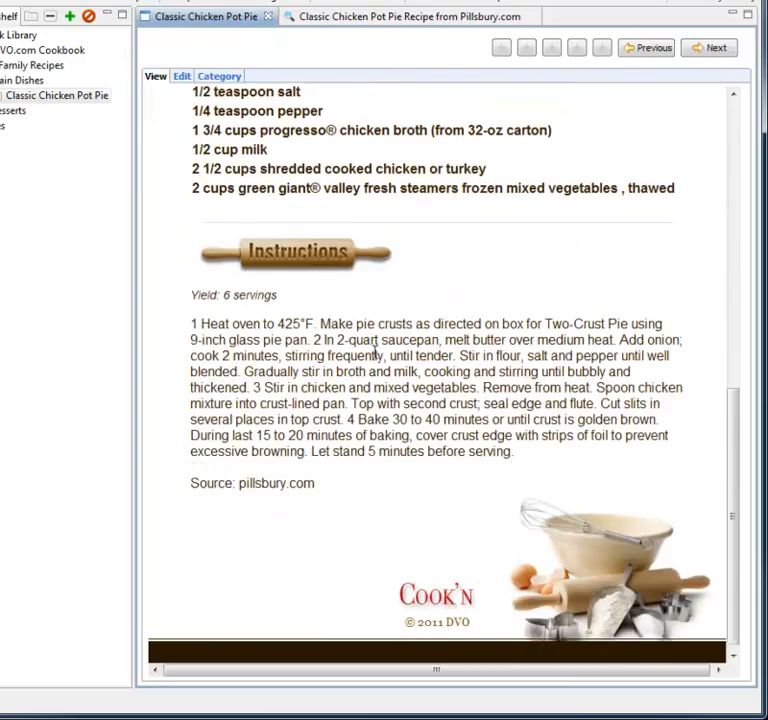
Step: Open the recipe's pillsbury.com source link, then return to the formatted recipe view
left_click(273, 485)
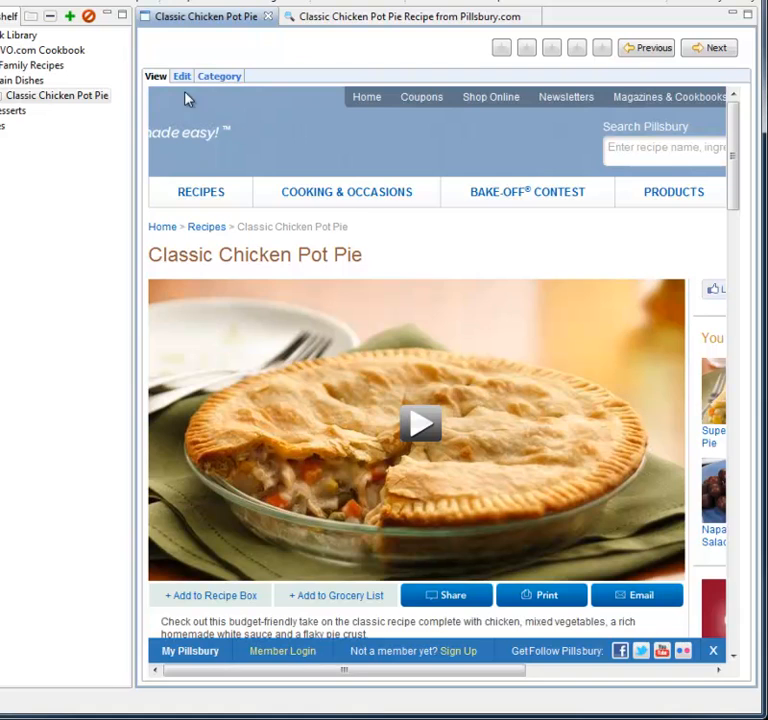
left_click(34, 96)
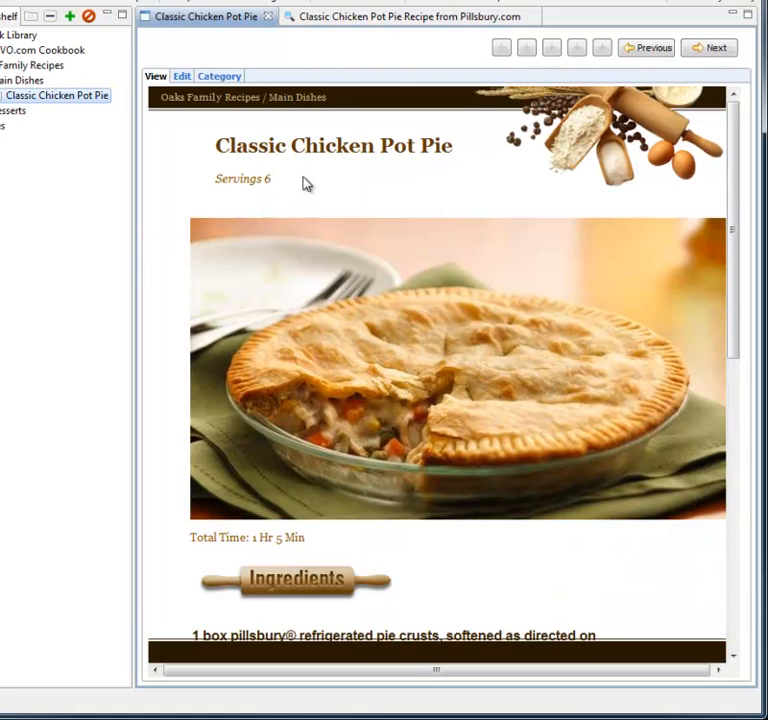
scroll(305, 180, "down", 6)
scroll(308, 180, "up", 7)
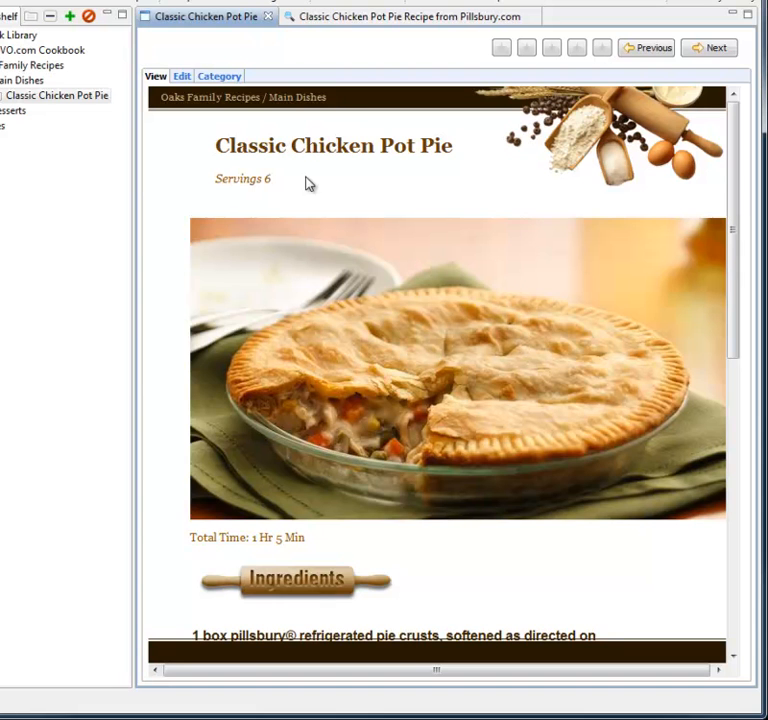
Step: Preview the recipe for printing as a full page with images included, then close the preview
left_click(449, 5)
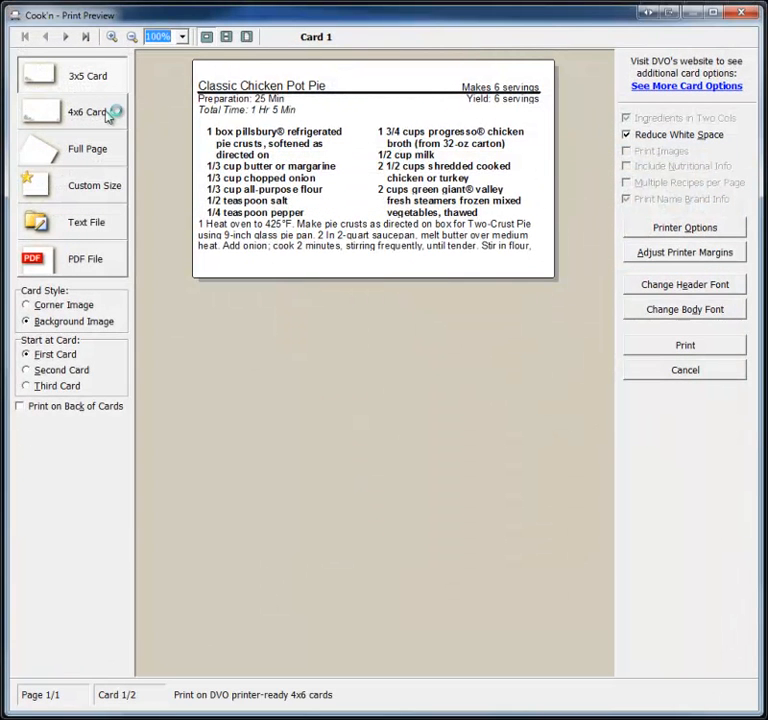
left_click(108, 112)
left_click(94, 149)
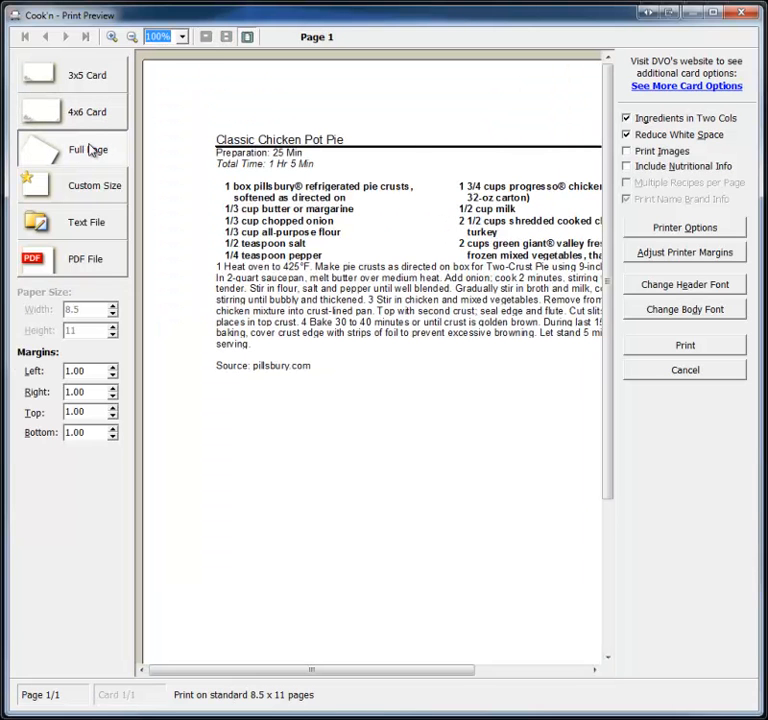
left_click(627, 151)
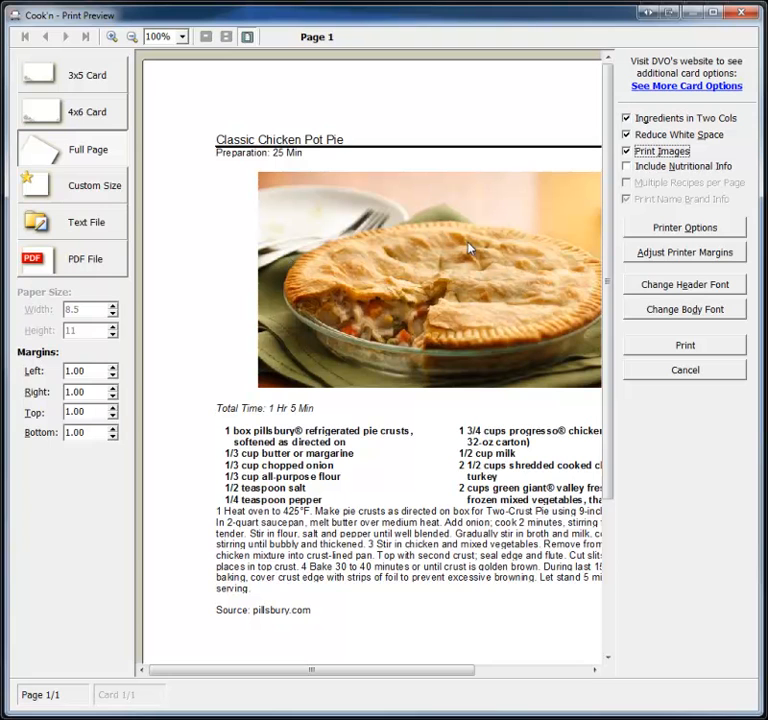
mouse_move(314, 669)
left_mouse_down()
mouse_move(390, 678)
mouse_move(317, 664)
left_mouse_up()
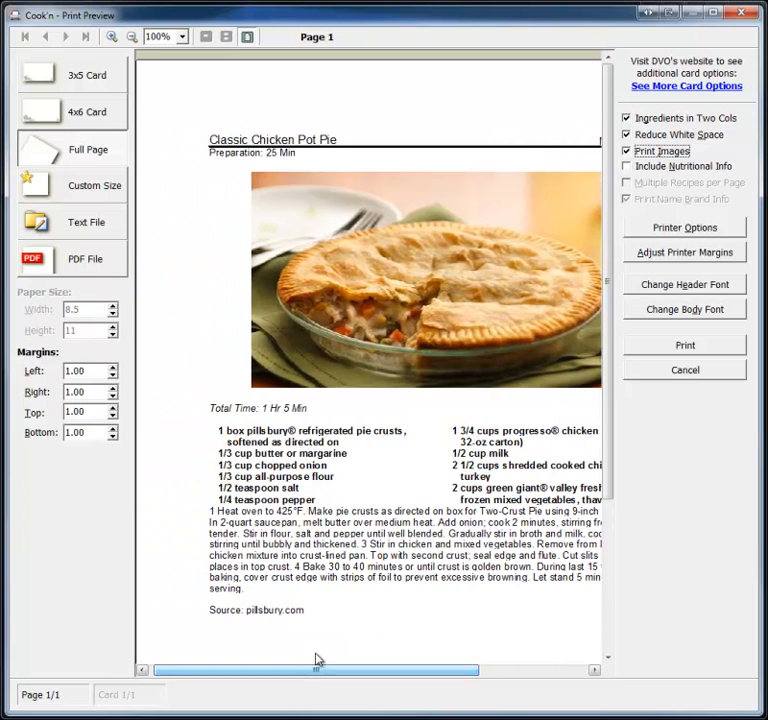
left_click(741, 14)
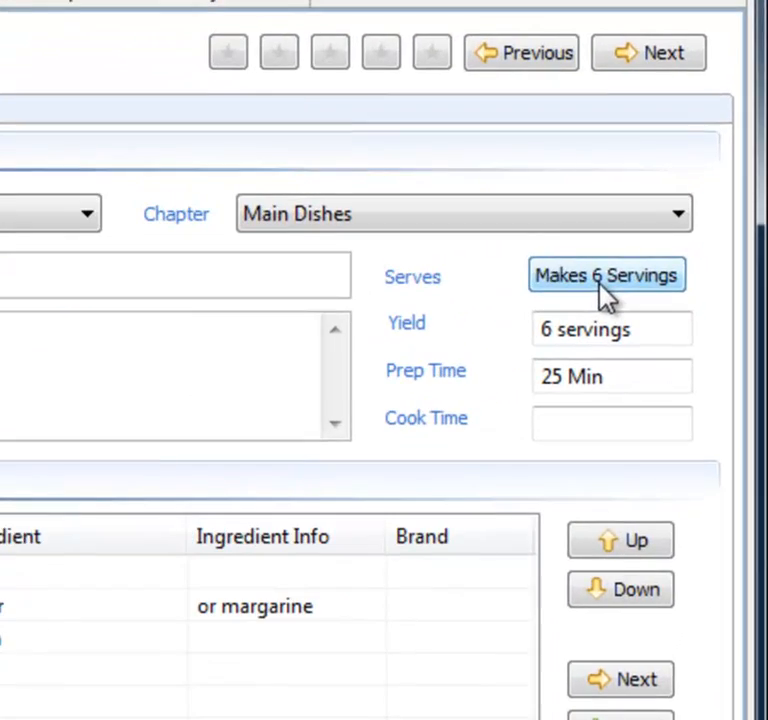
Step: Change the recipe's serving size to 12 people with automatic adjustment of ingredient quantities
left_click(600, 283)
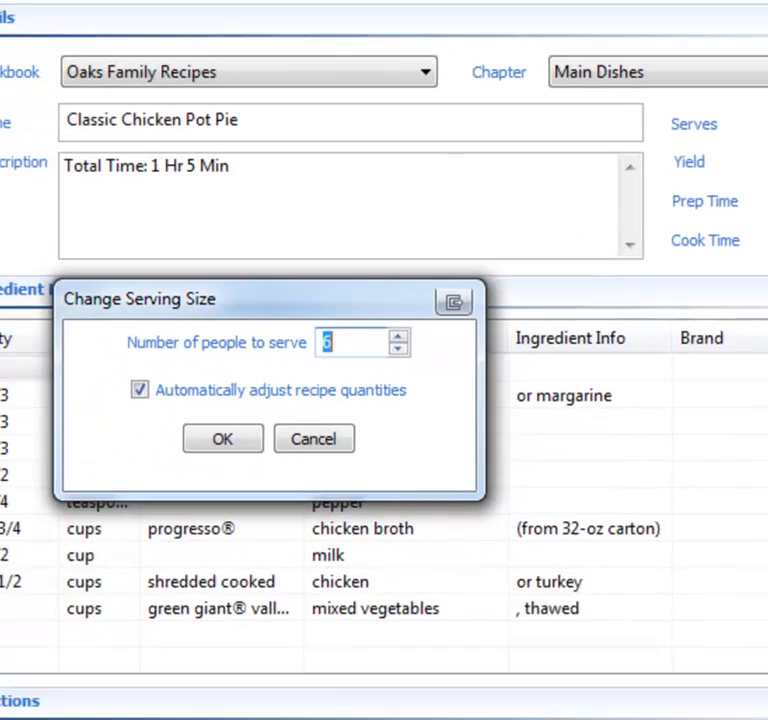
type("12")
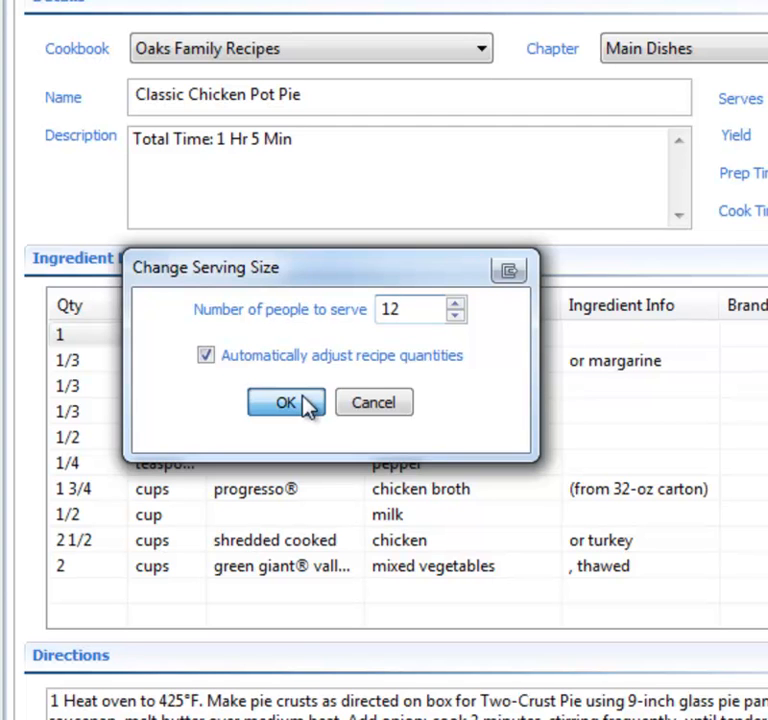
left_click(286, 402)
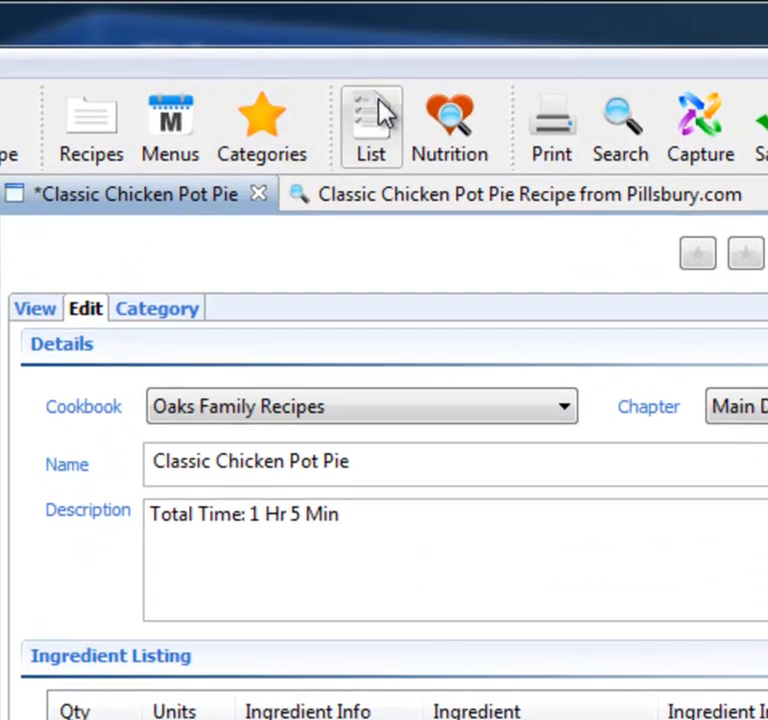
Step: Open the recipe's shopping list and nutrition facts
left_click(377, 116)
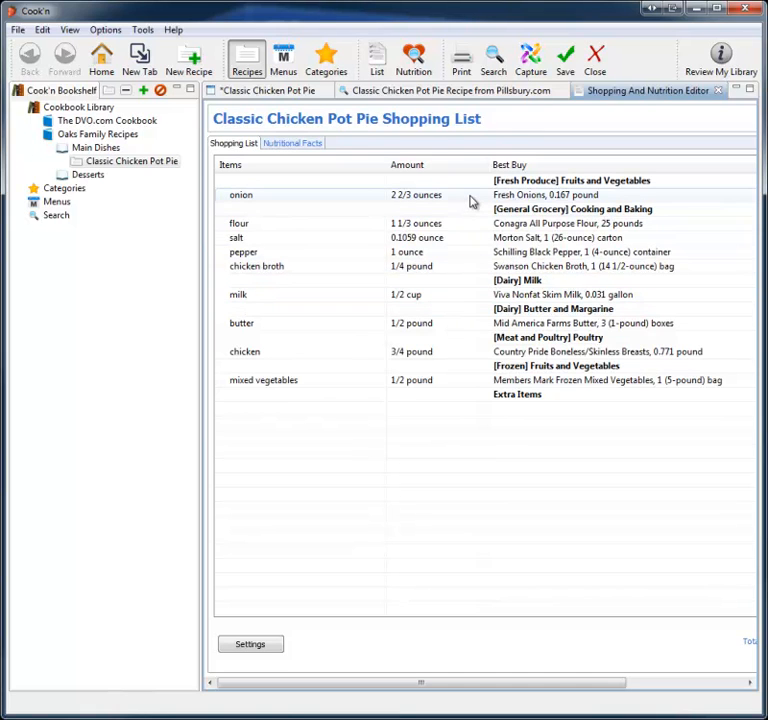
left_click(297, 147)
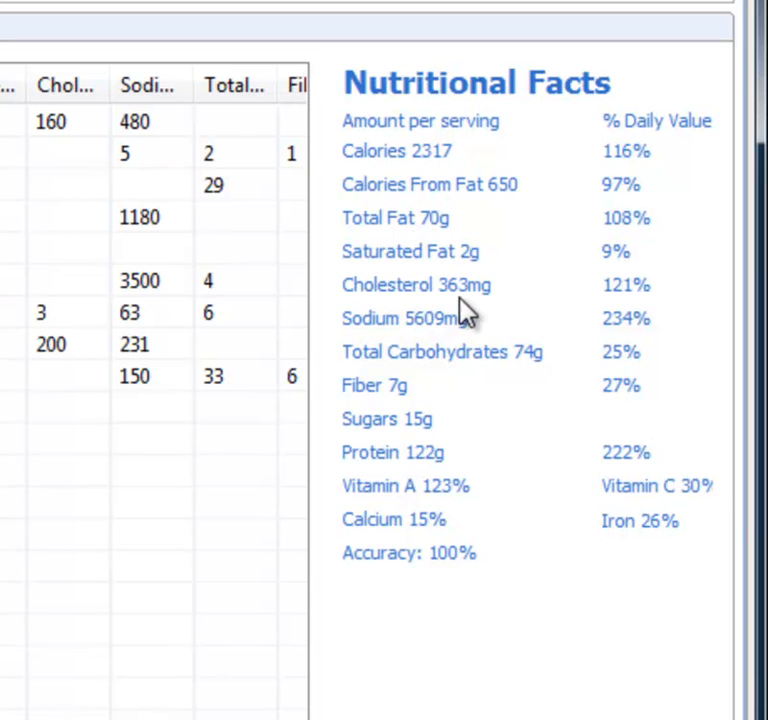
Step: Open the Desserts chapter, saving the changes to the Classic Chicken Pot Pie recipe
left_click_drag(416, 685, 287, 689)
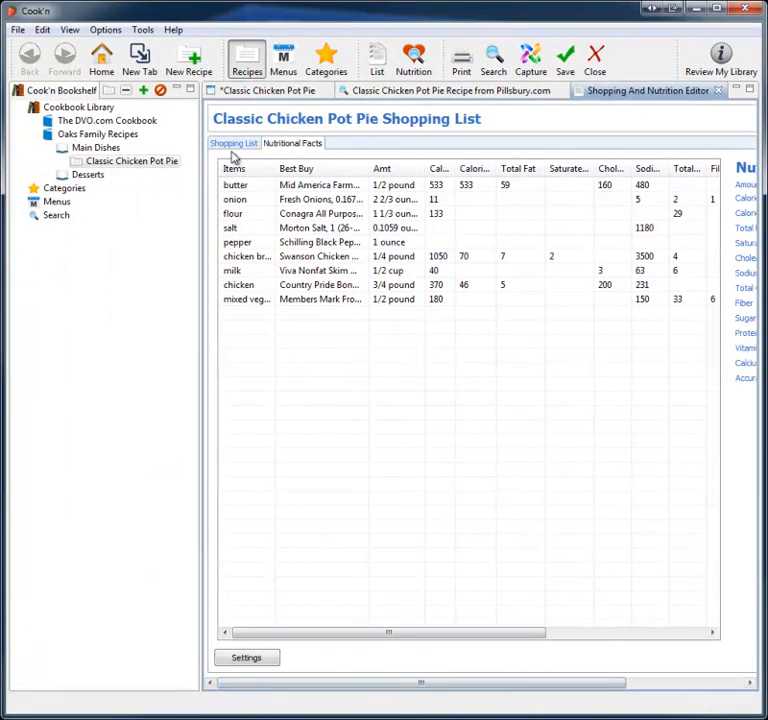
left_click(255, 92)
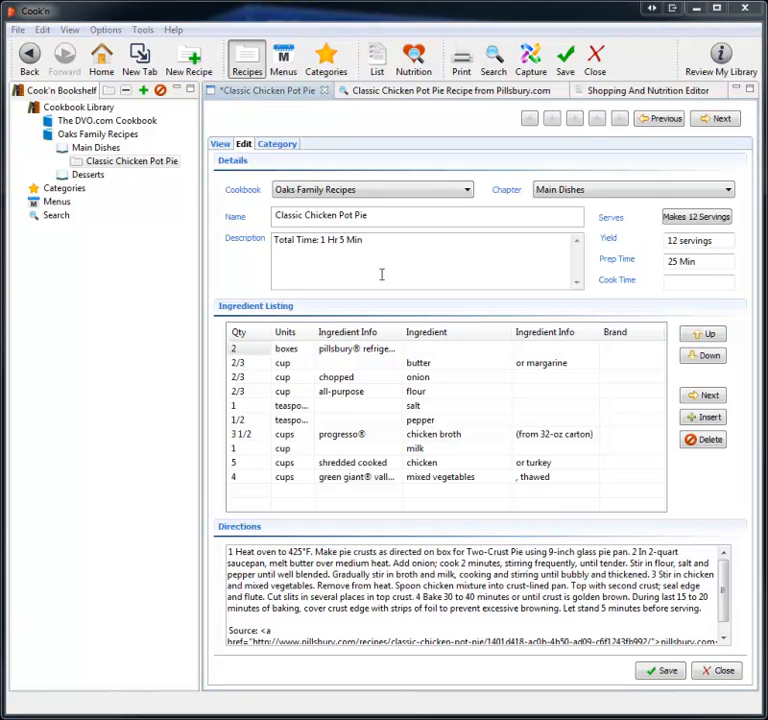
left_click(95, 179)
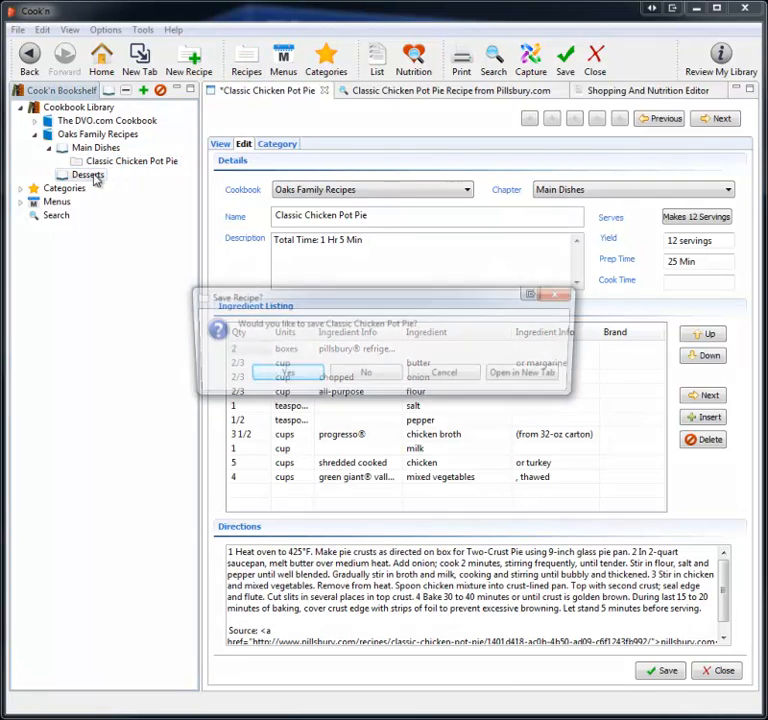
left_click(281, 376)
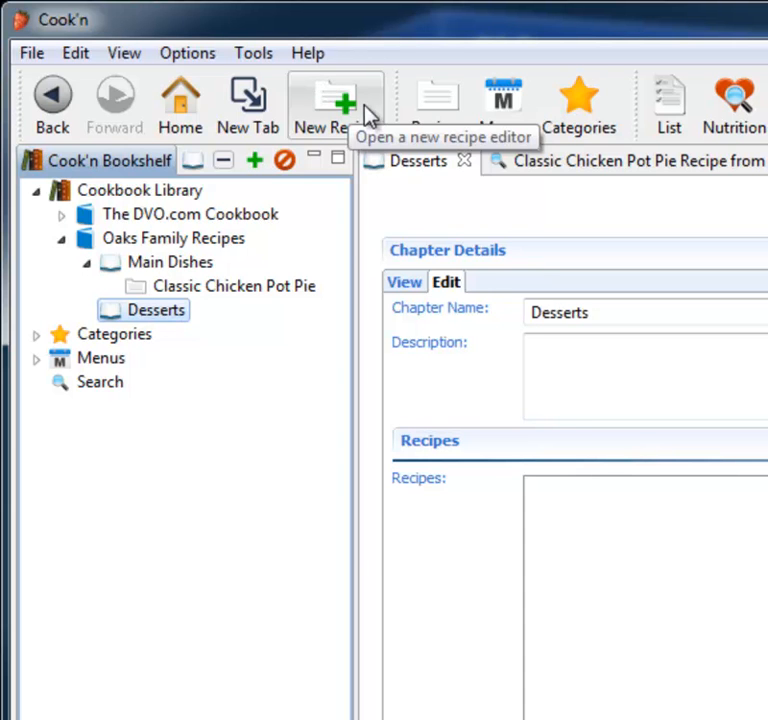
Step: Start a new recipe named Brownies in the Desserts chapter, serving 6 people
left_click(368, 112)
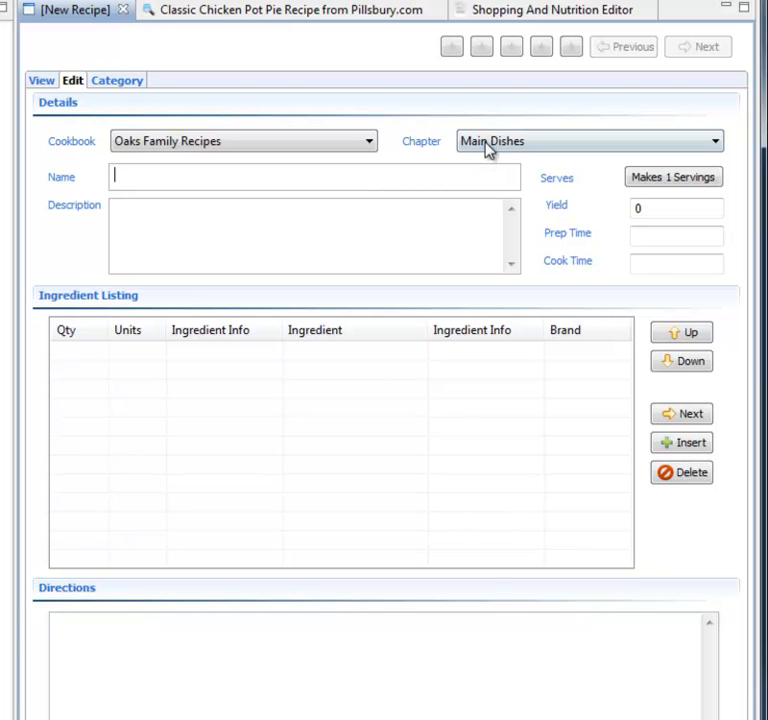
left_click(488, 148)
left_click(490, 178)
type("Brownies")
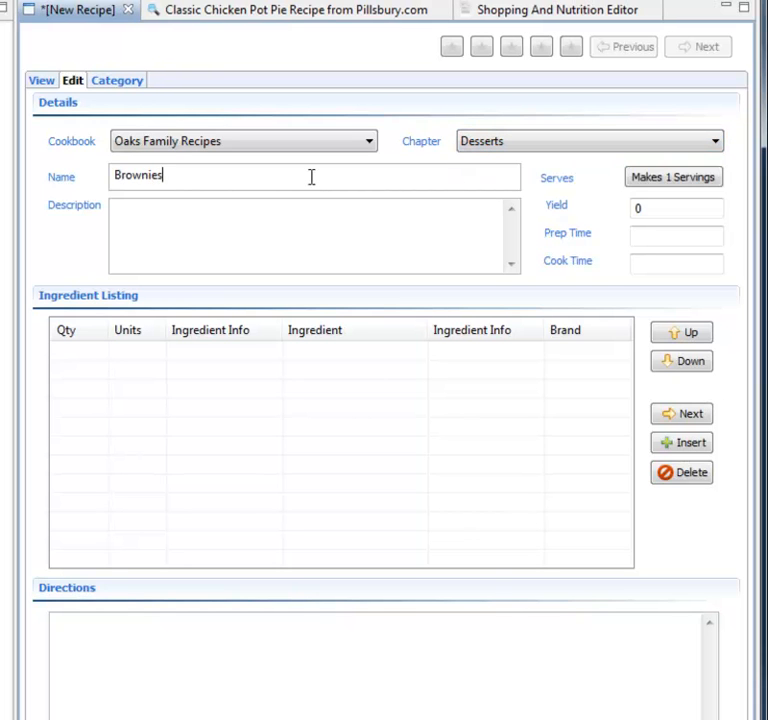
key("Tab")
key("Return")
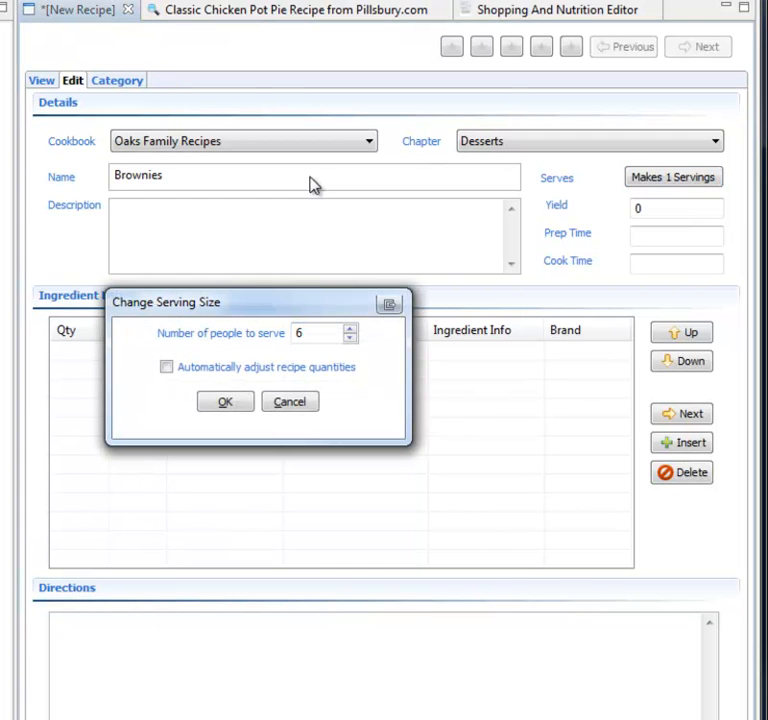
key("Return")
Step: Enter a description saying the recipe was given to me by an aunt
key("Tab")
type("This recipe was given to me by Aunt Ida.")
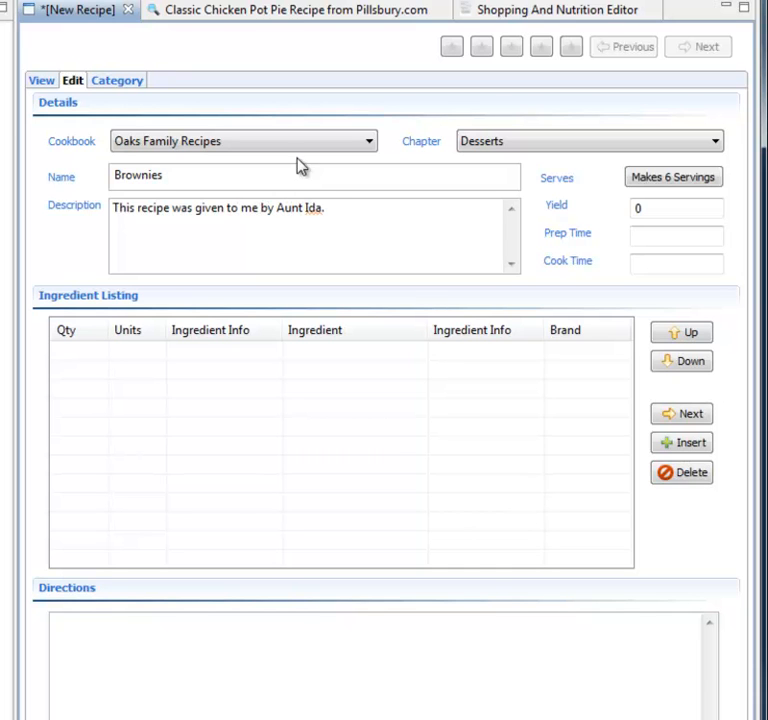
Step: Set the yield to 12 brownies, the prep time to 10 min and the cook time to 30 min
double_click(643, 214)
type("12 cook")
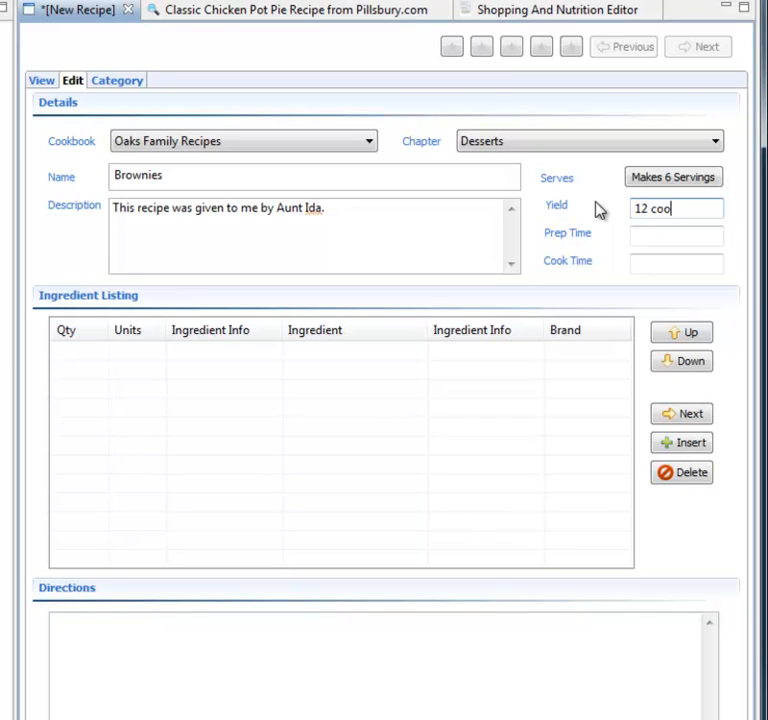
key("BackSpace")
key("BackSpace")
key("BackSpace")
key("BackSpace")
type("brownies")
key("Tab")
type("10 min")
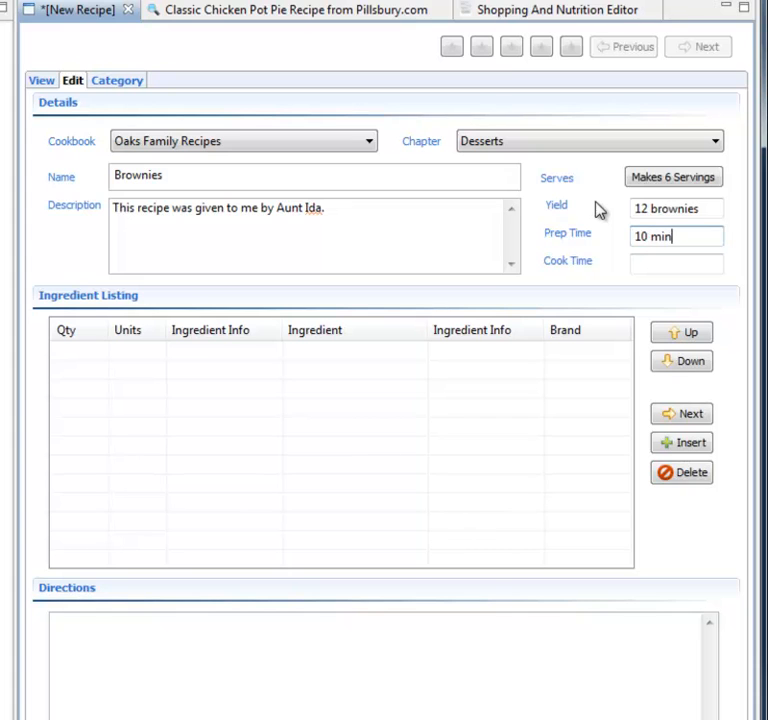
key("Tab")
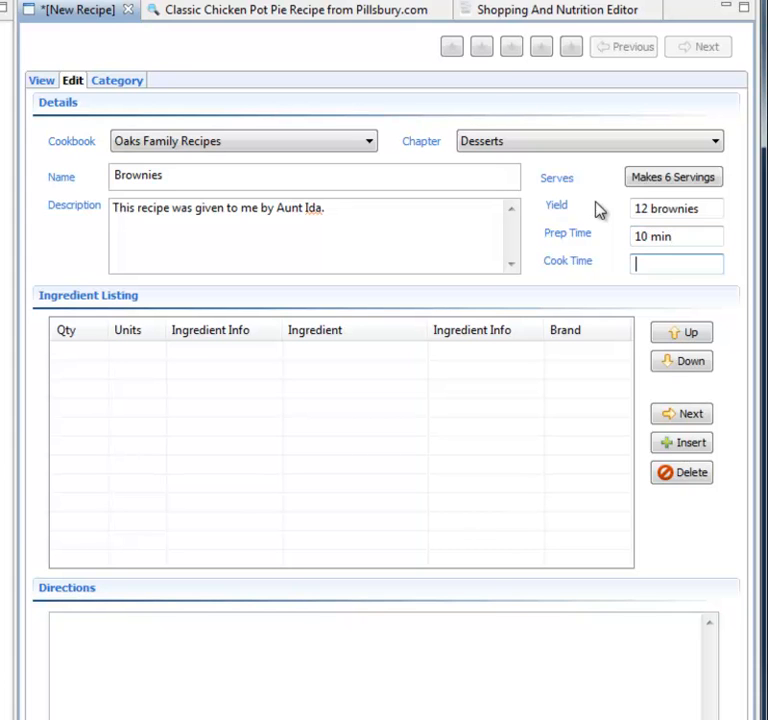
type("30 min")
Step: Add 3 cups flour as the first ingredient
left_click(65, 350)
type("3")
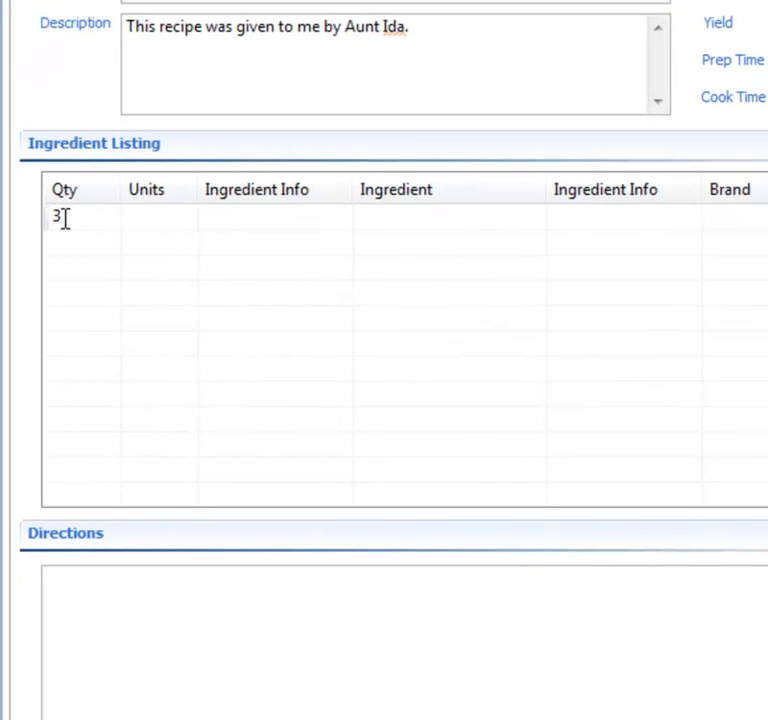
type("c")
key("Tab")
Step: Add 2 tablespoons butter as the second ingredient
key("Tab")
key("Tab")
key("Tab")
type("2")
key("Tab")
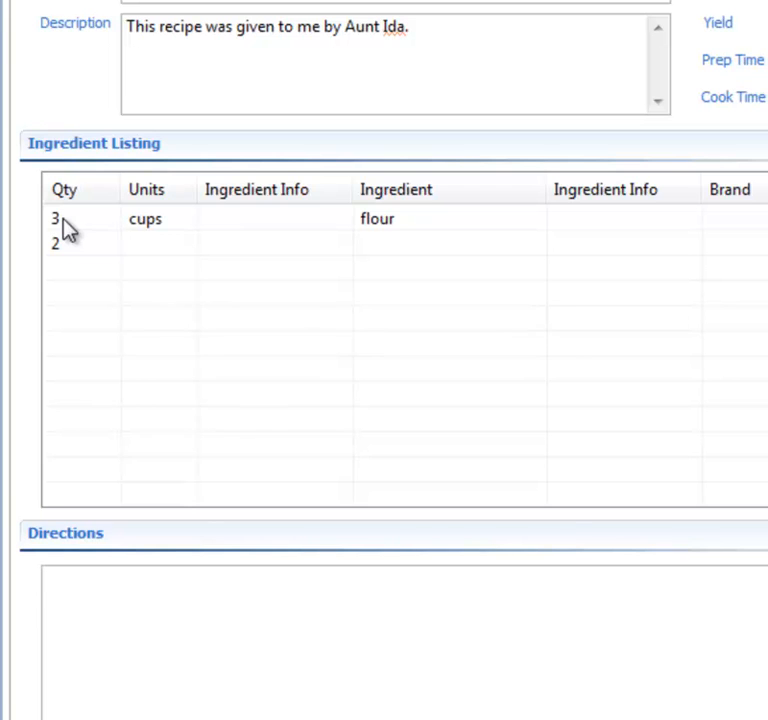
type("ta")
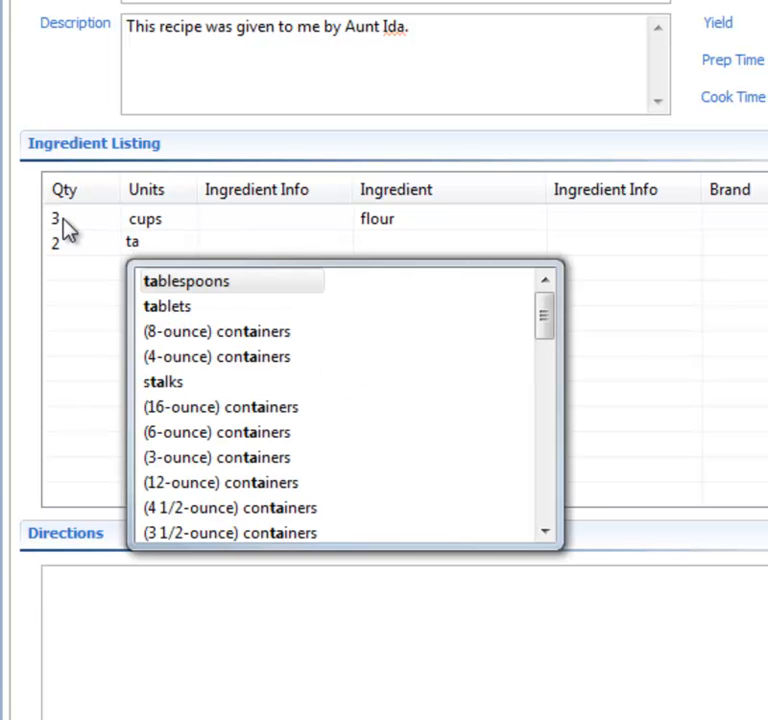
key("Tab")
key("Tab")
type("b")
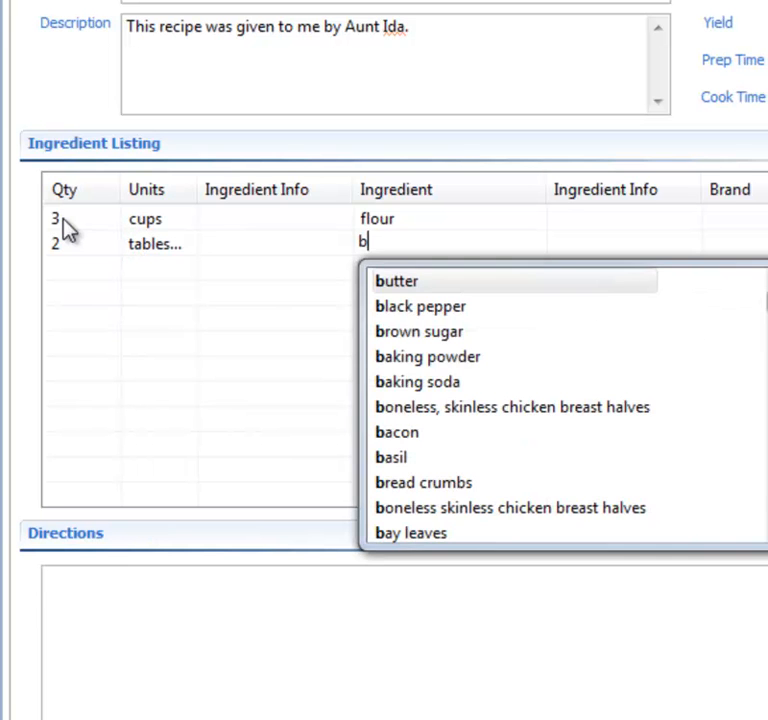
type("u")
Step: Add 1 teaspoon salt as the third ingredient
key("Tab")
key("Tab")
key("Tab")
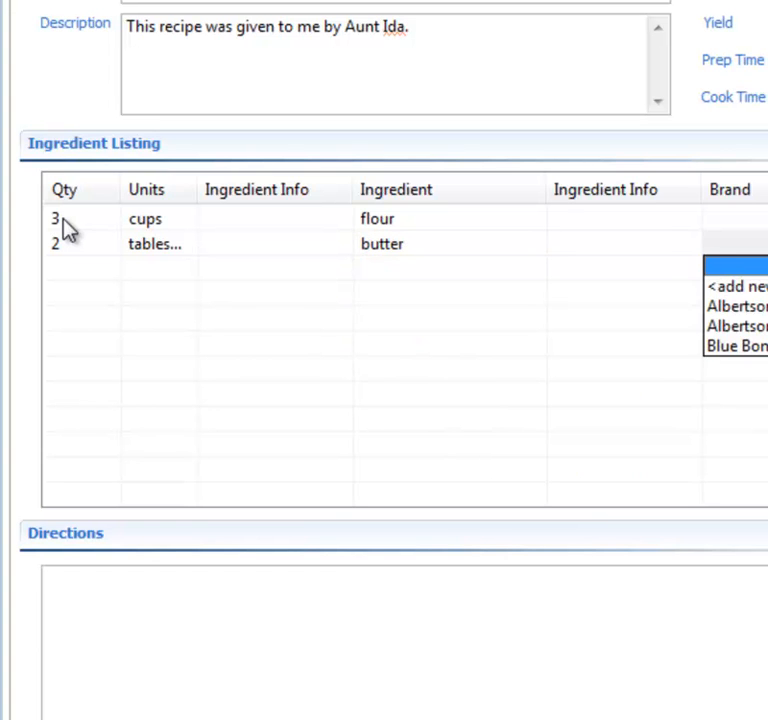
type("1")
key("Tab")
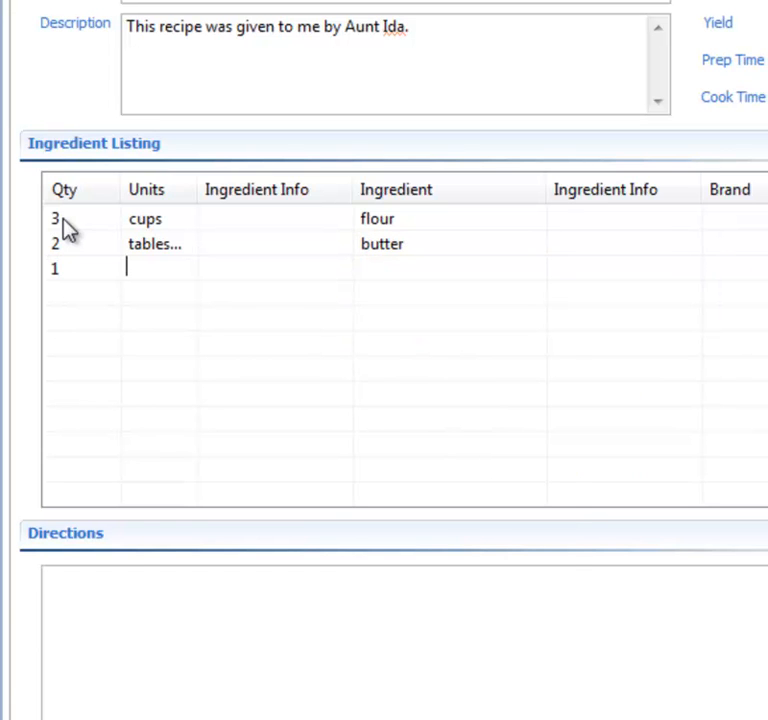
type("te")
key("Tab")
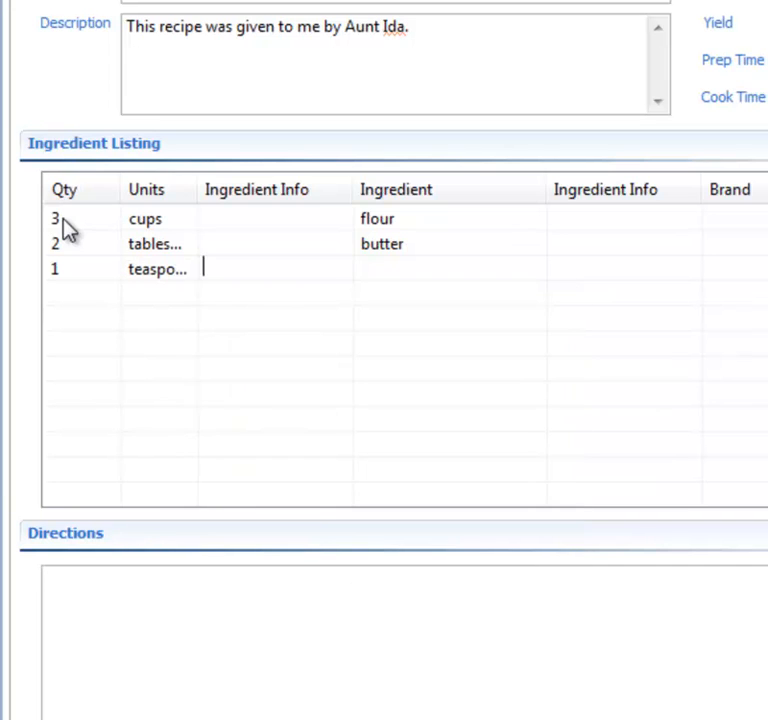
left_click_drag(200, 189, 249, 205)
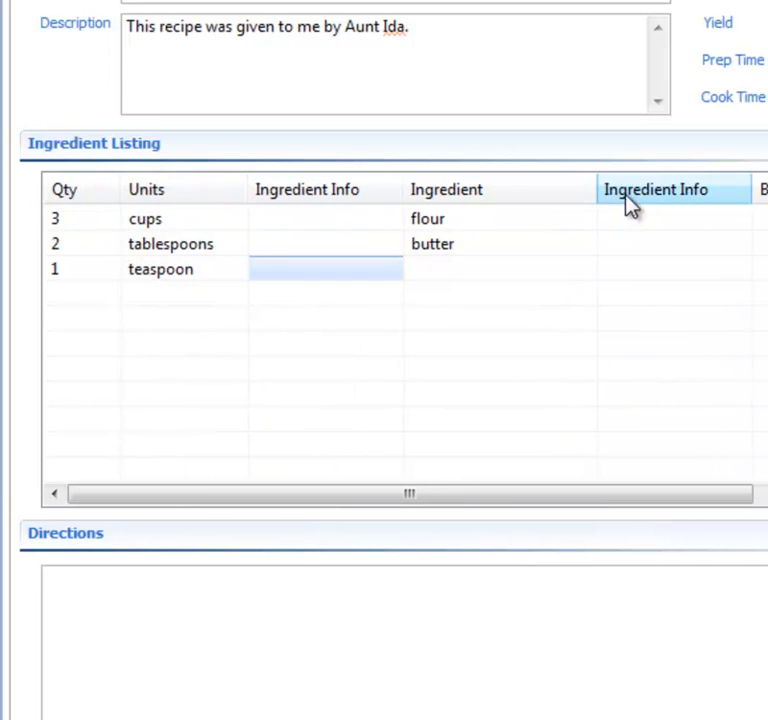
key("Tab")
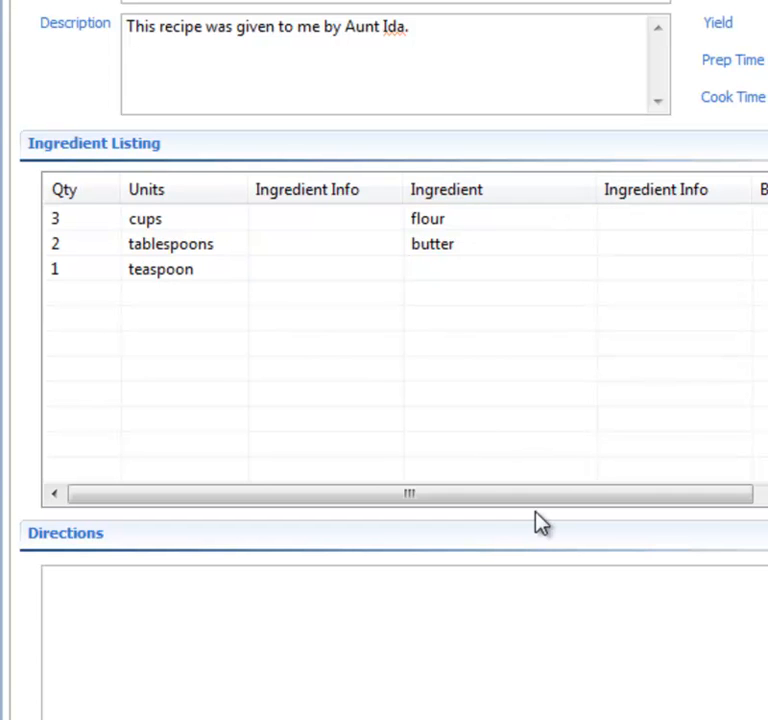
type("s")
key("Tab")
key("Tab")
key("Tab")
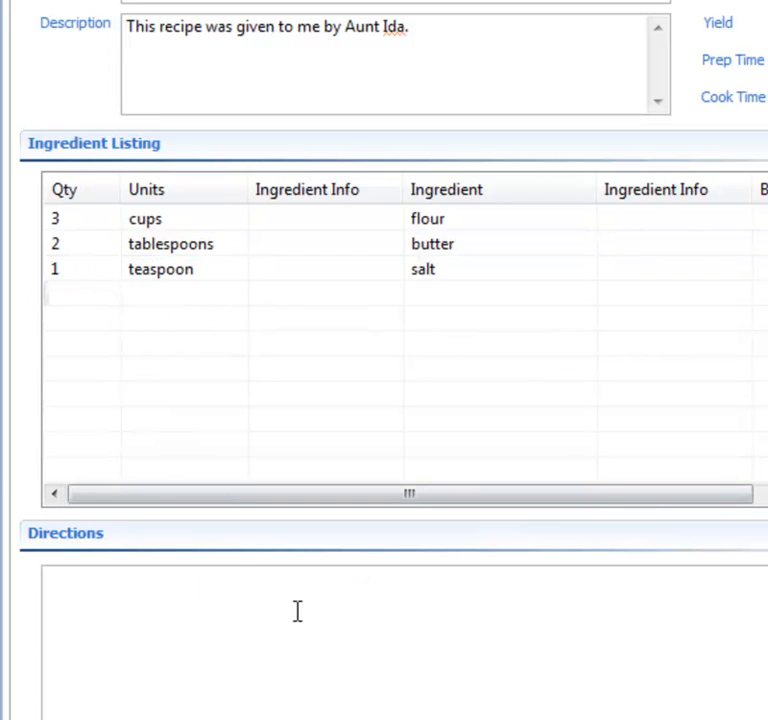
key("Tab")
key("Tab")
key("Tab")
type("va")
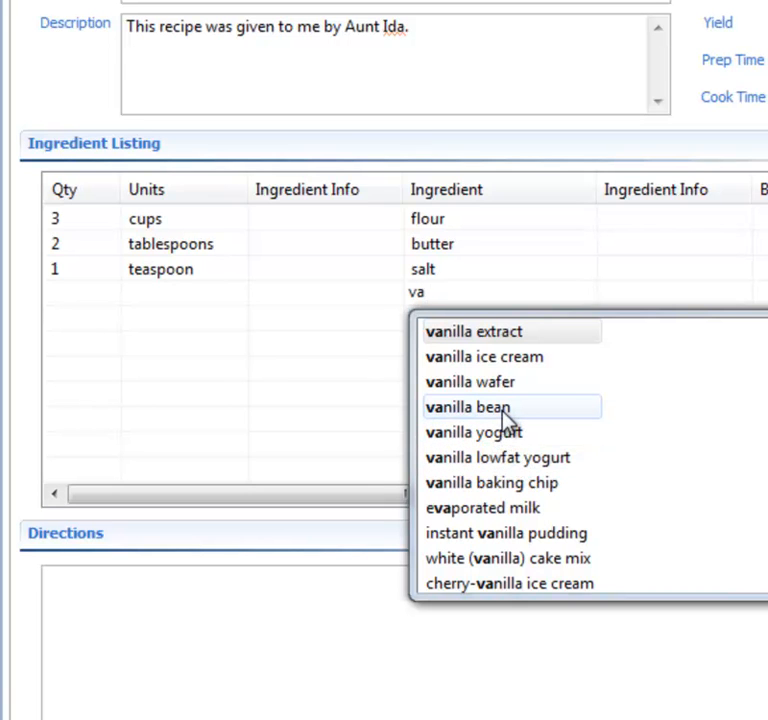
type("b")
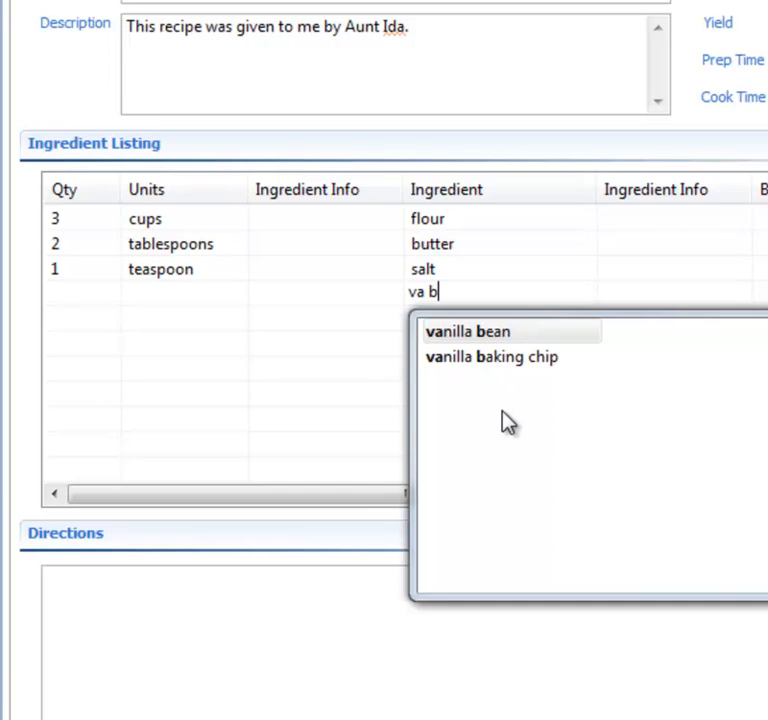
key("Tab")
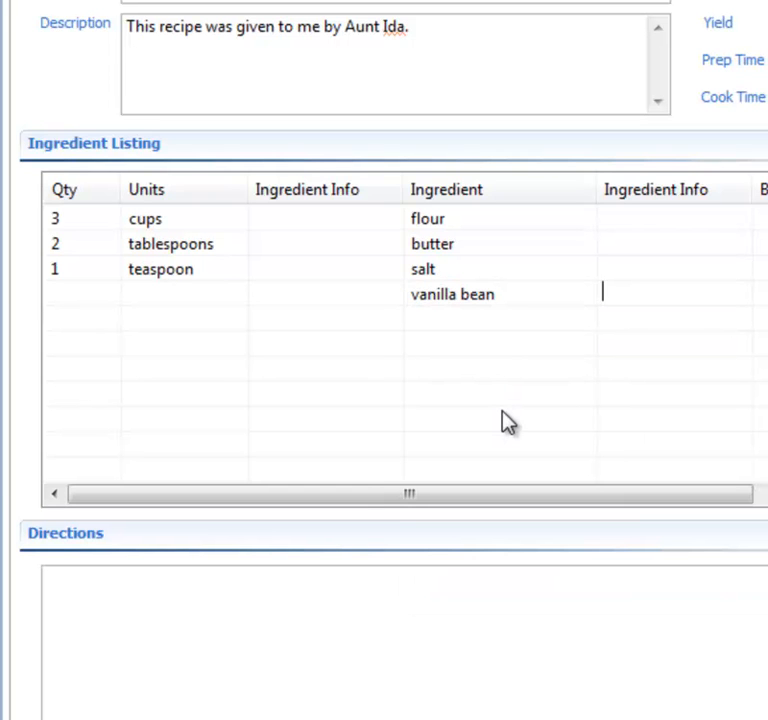
key("shift+Tab")
key("BackSpace")
key("BackSpace")
key("BackSpace")
key("BackSpace")
key("BackSpace")
key("BackSpace")
key("BackSpace")
key("BackSpace")
key("BackSpace")
key("BackSpace")
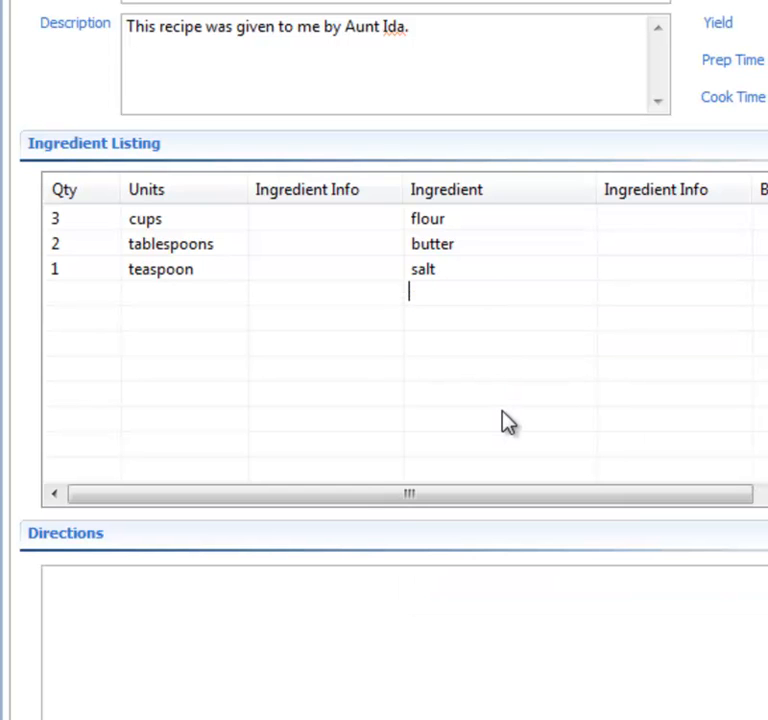
Step: Enter the directions "Mix flour with butter and salt." and save the Brownies recipe
left_click(353, 593)
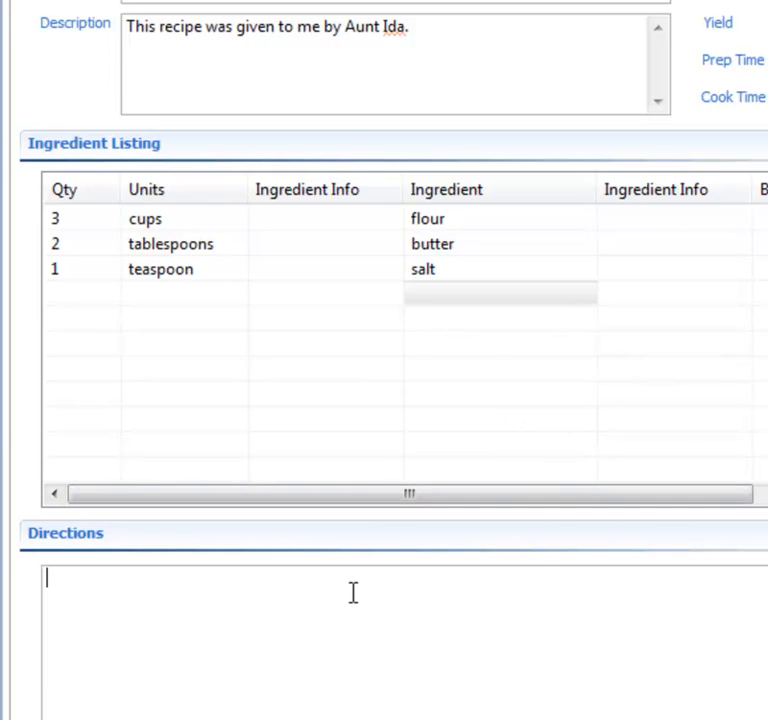
type("Mix flour with but")
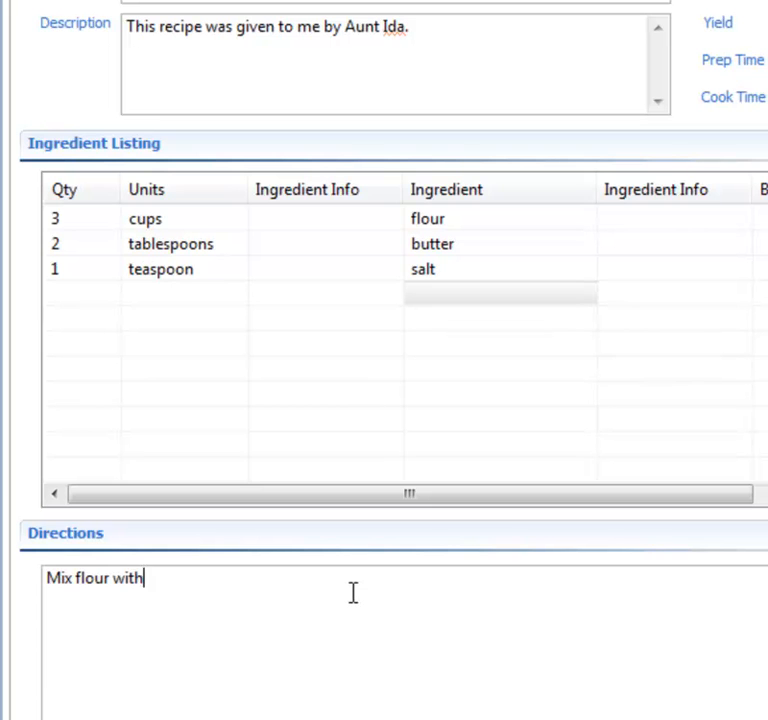
type("ter and salt.")
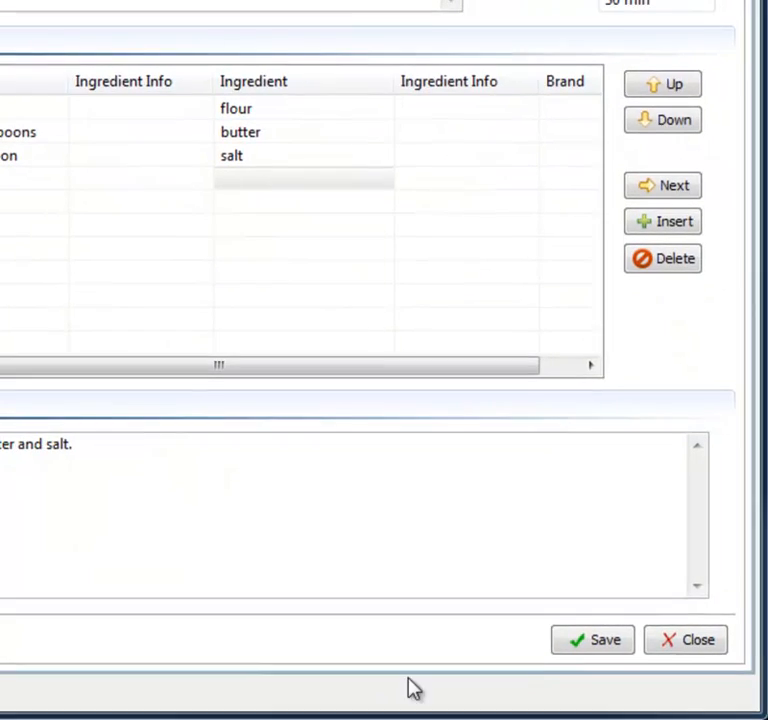
left_click(591, 647)
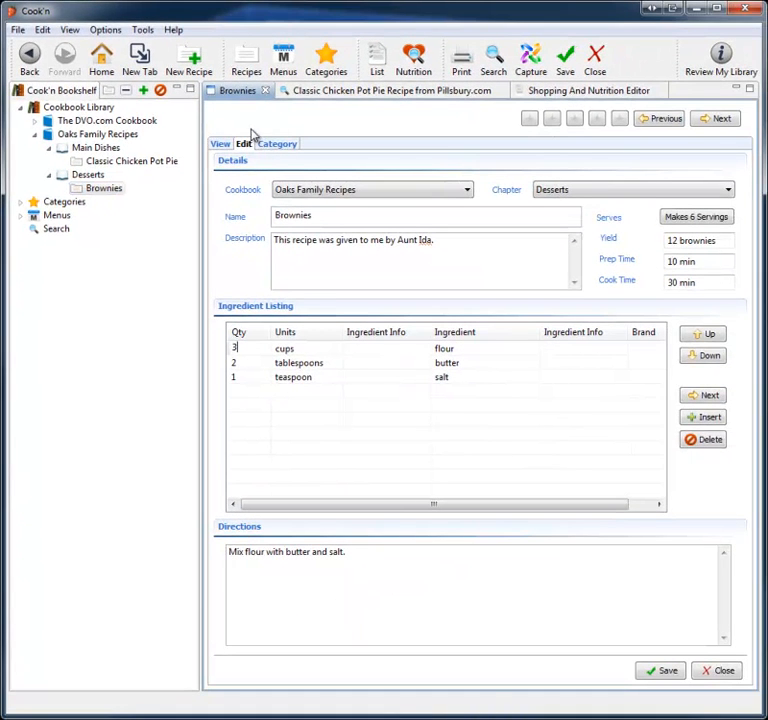
Step: View the formatted Brownies recipe, then open the Oaks Family Recipes cookbook
left_click(222, 145)
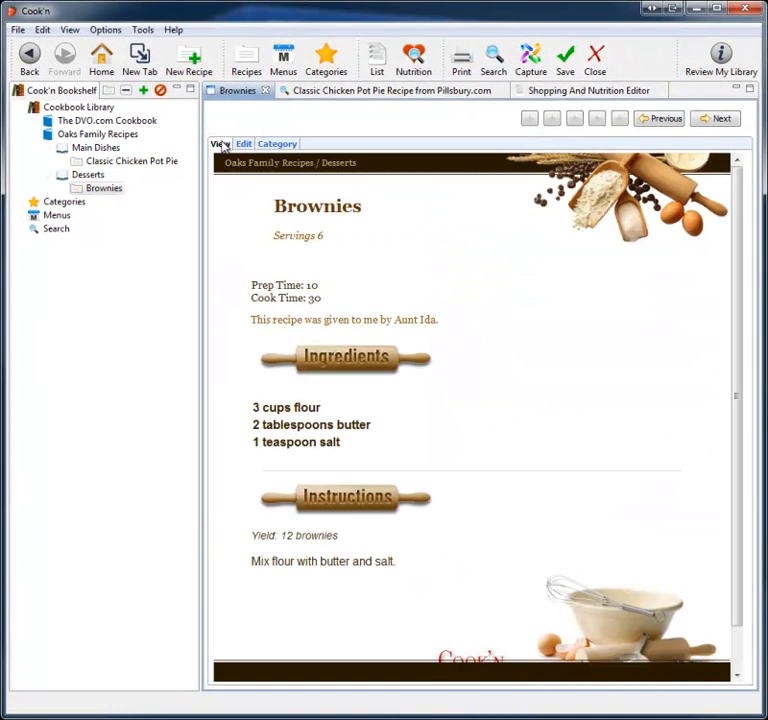
left_click(87, 137)
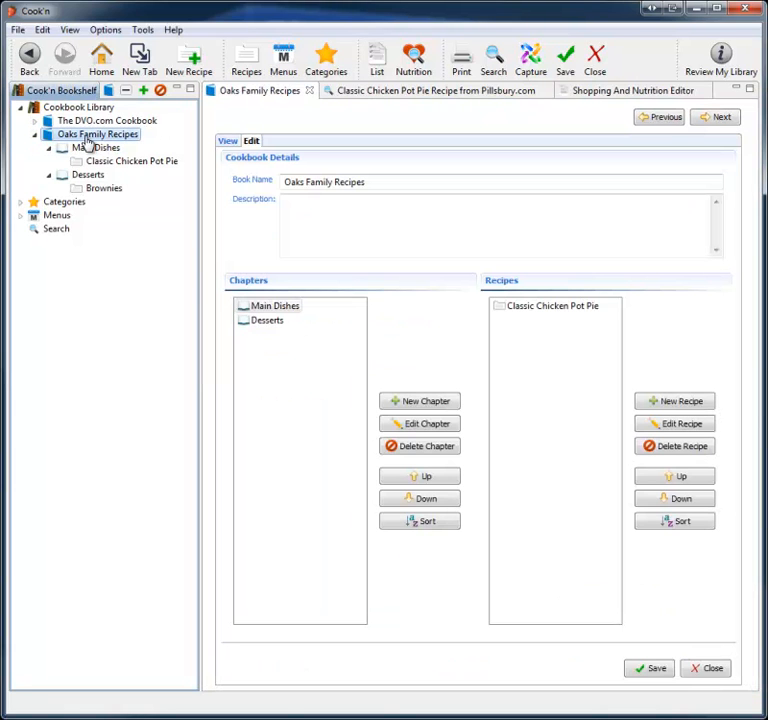
Step: Open the theme chooser and preview several display themes for the cookbook
left_click(107, 30)
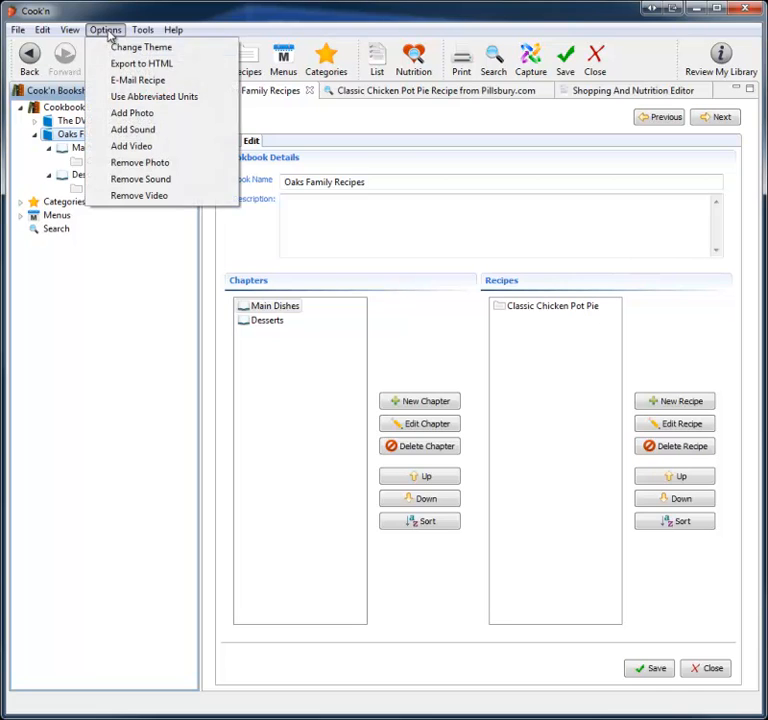
left_click(122, 48)
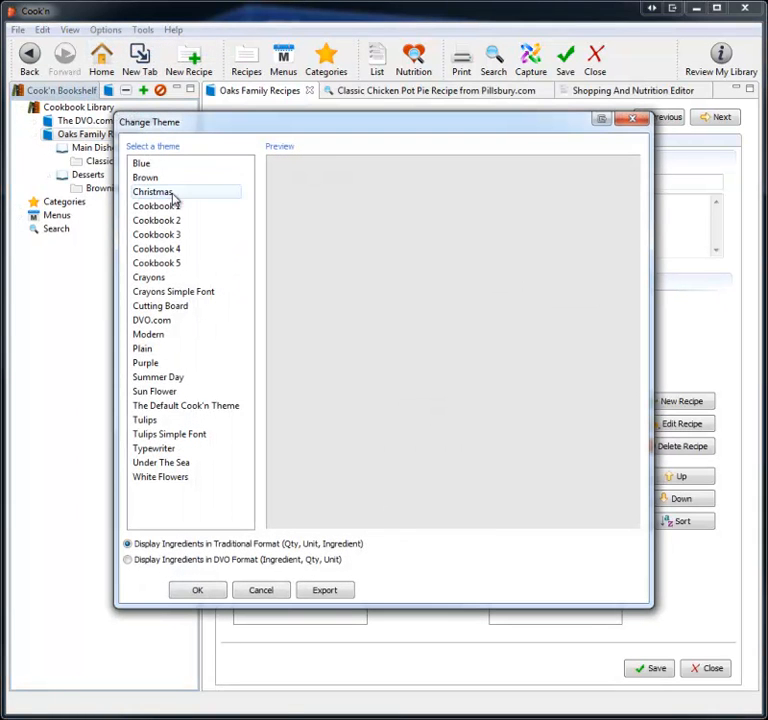
left_click(168, 208)
left_click(170, 221)
left_click(174, 236)
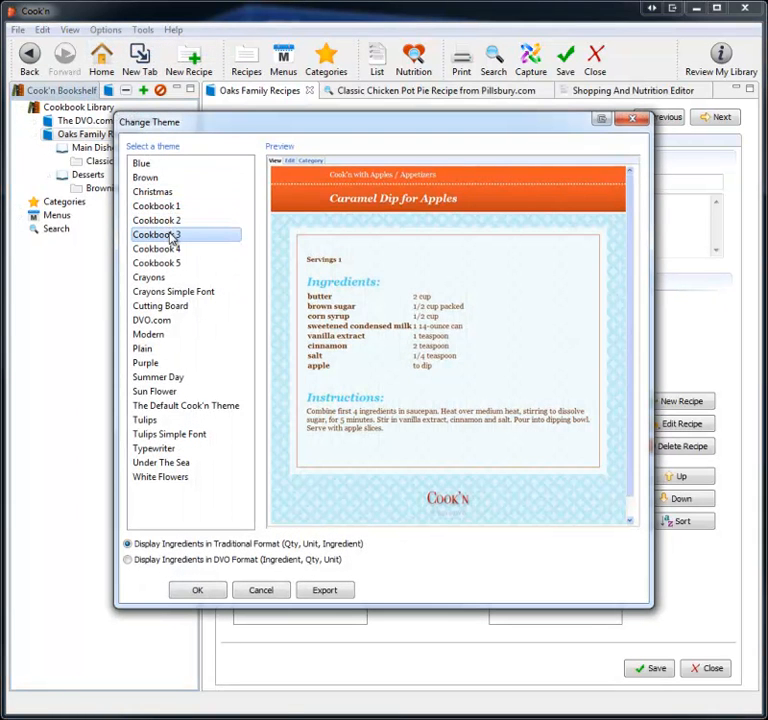
left_click(174, 249)
left_click(172, 264)
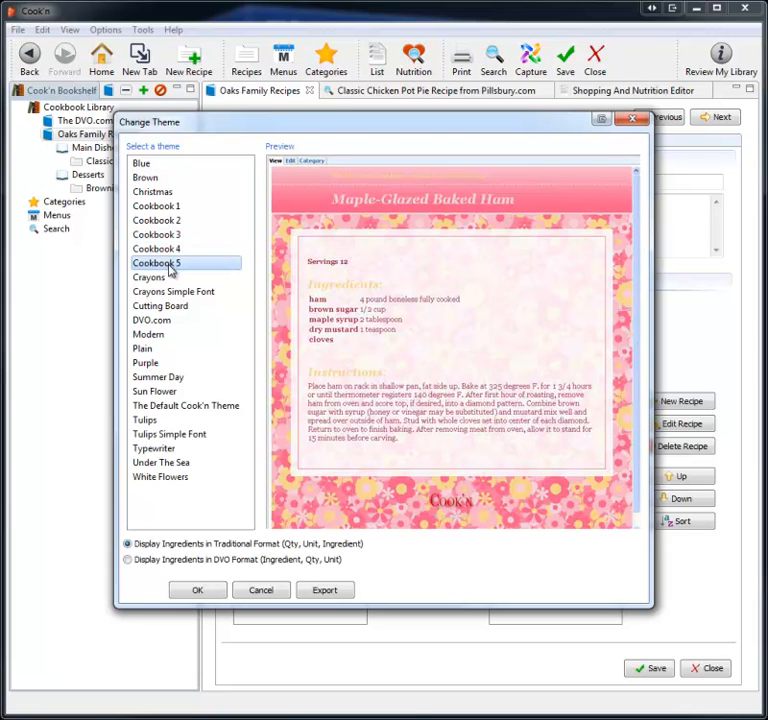
left_click(160, 308)
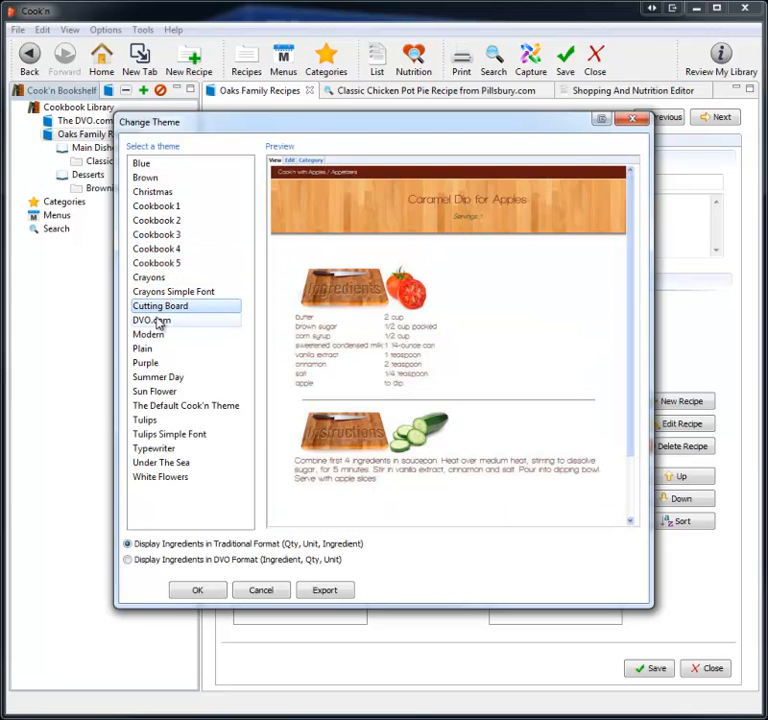
left_click(157, 321)
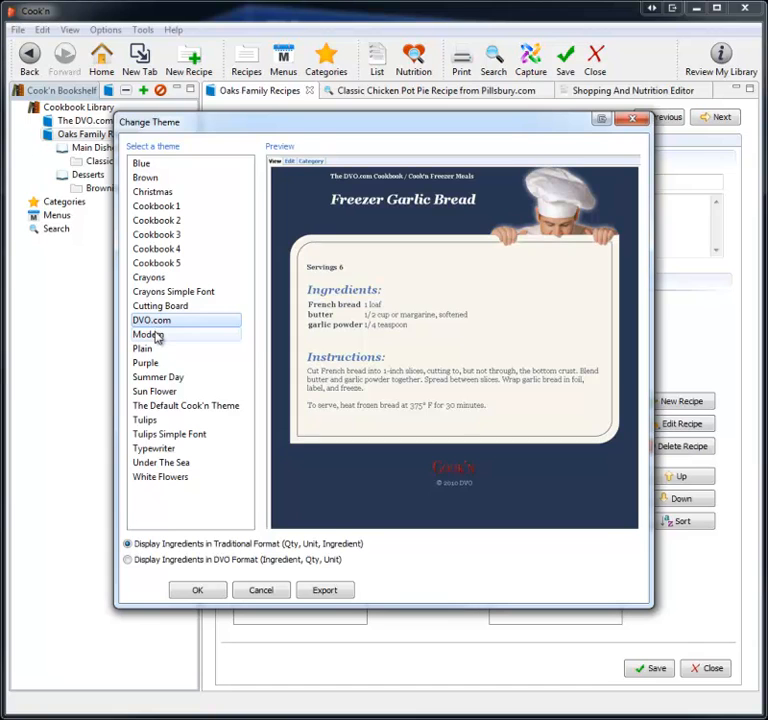
left_click(148, 349)
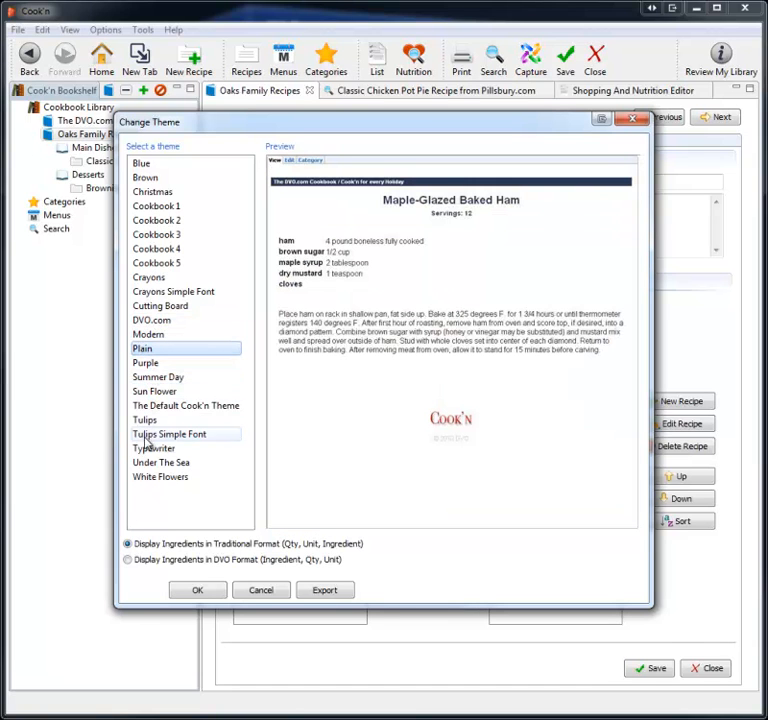
Step: Apply the Modern theme to the cookbook and to all its chapters and recipes
left_click(157, 337)
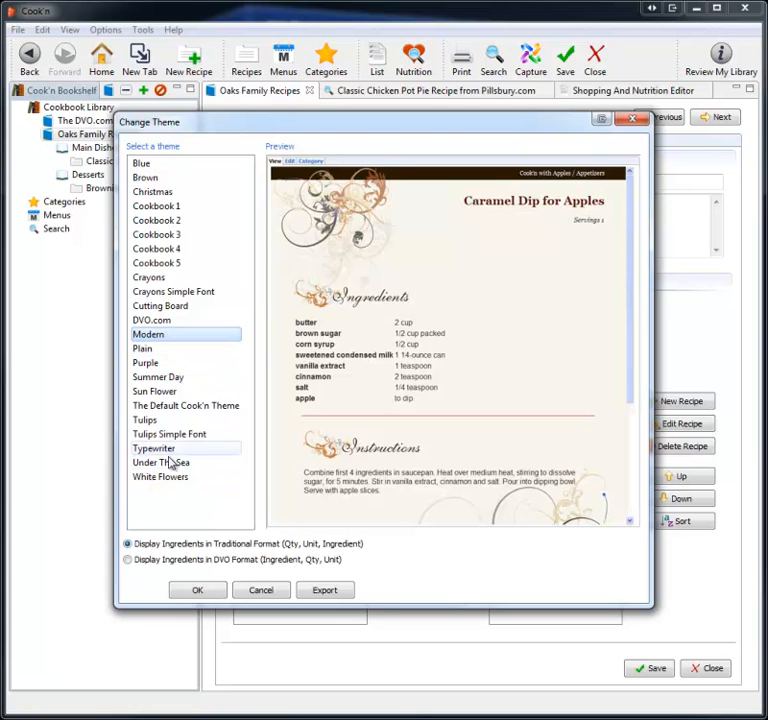
left_click(197, 591)
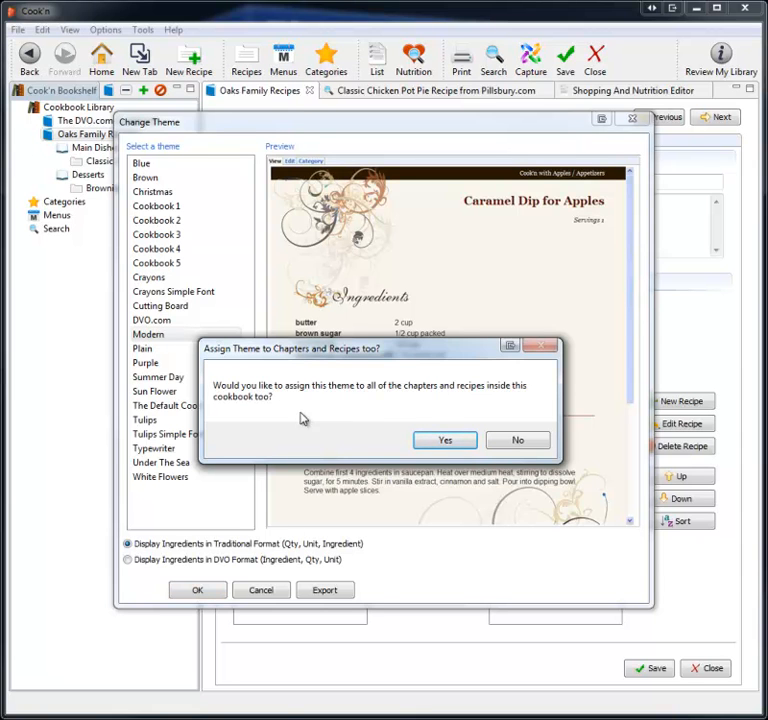
left_click(443, 442)
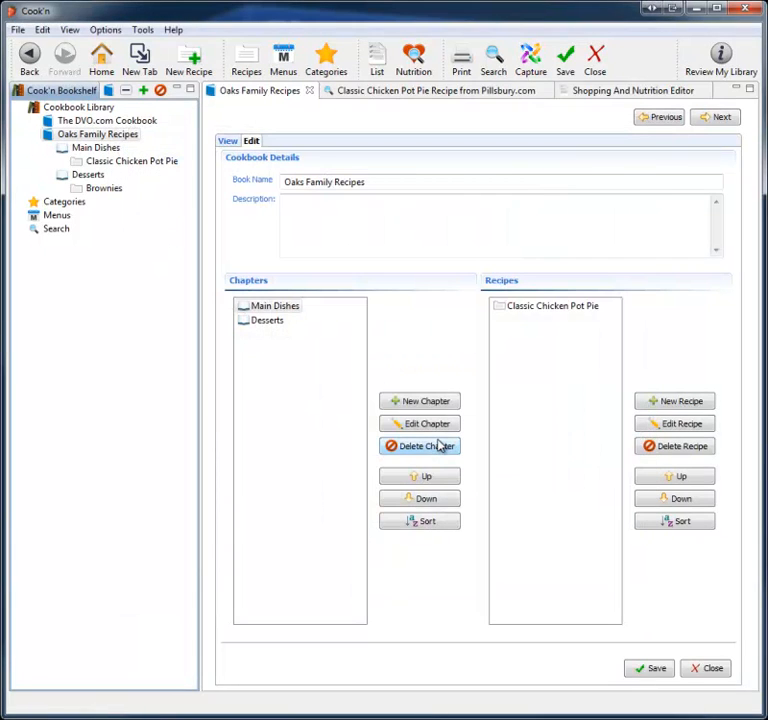
Step: View the cookbook, its Main Dishes chapter and the Classic Chicken Pot Pie recipe in the new theme
left_click(226, 143)
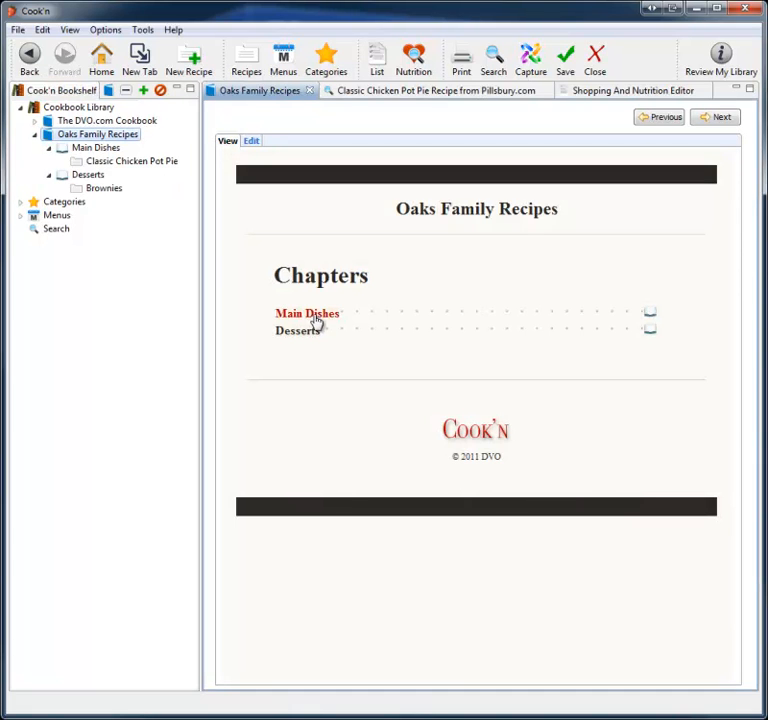
left_click(311, 318)
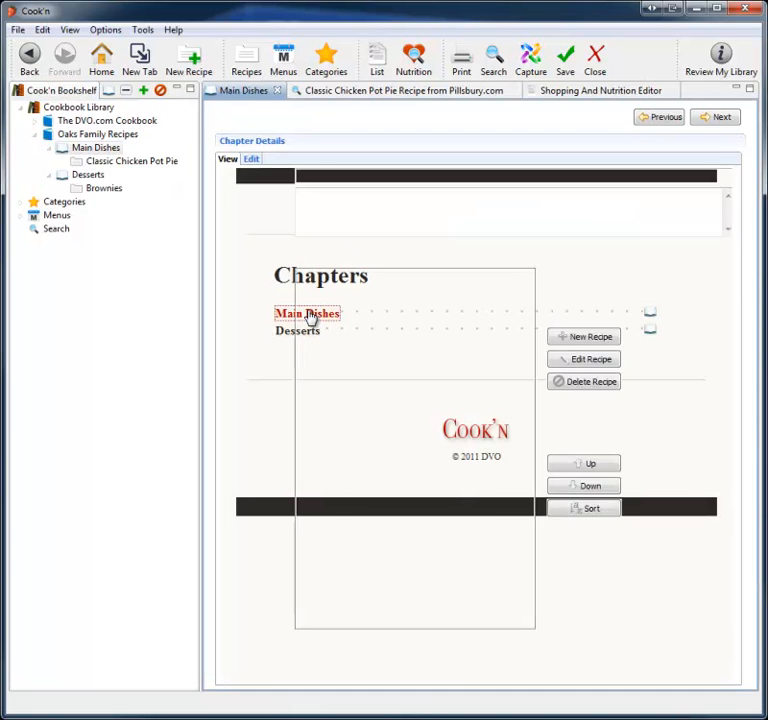
left_click(313, 332)
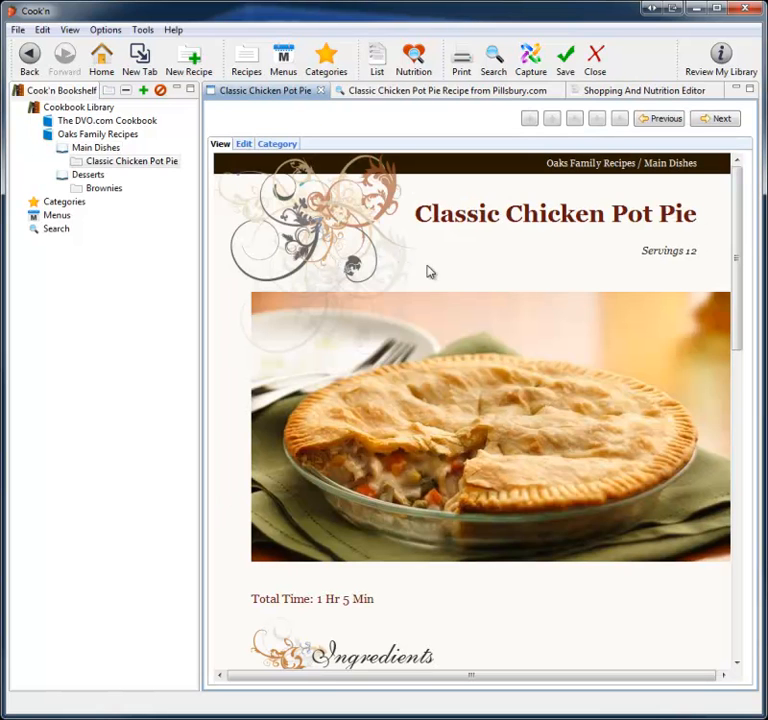
scroll(430, 270, "down", 10)
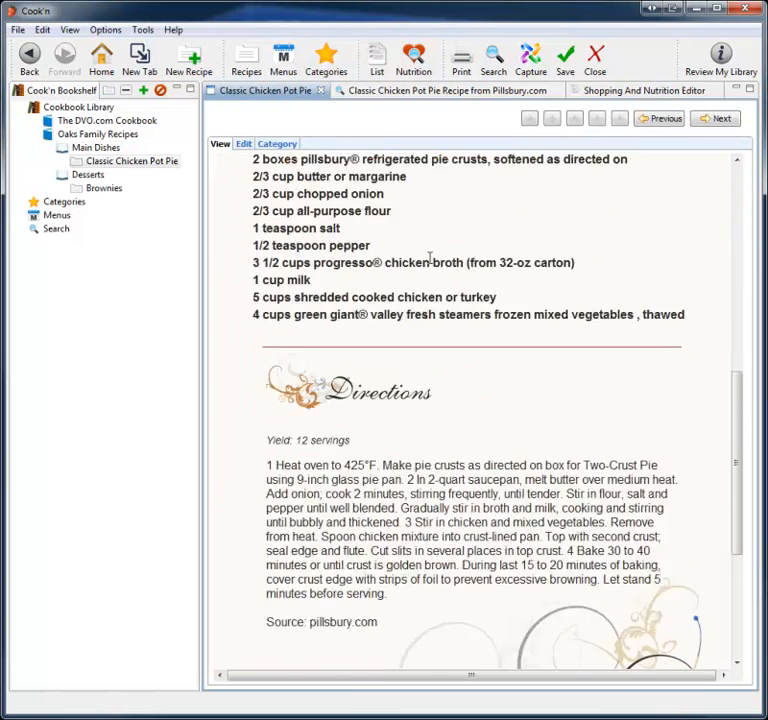
scroll(431, 264, "down", 2)
scroll(431, 264, "up", 10)
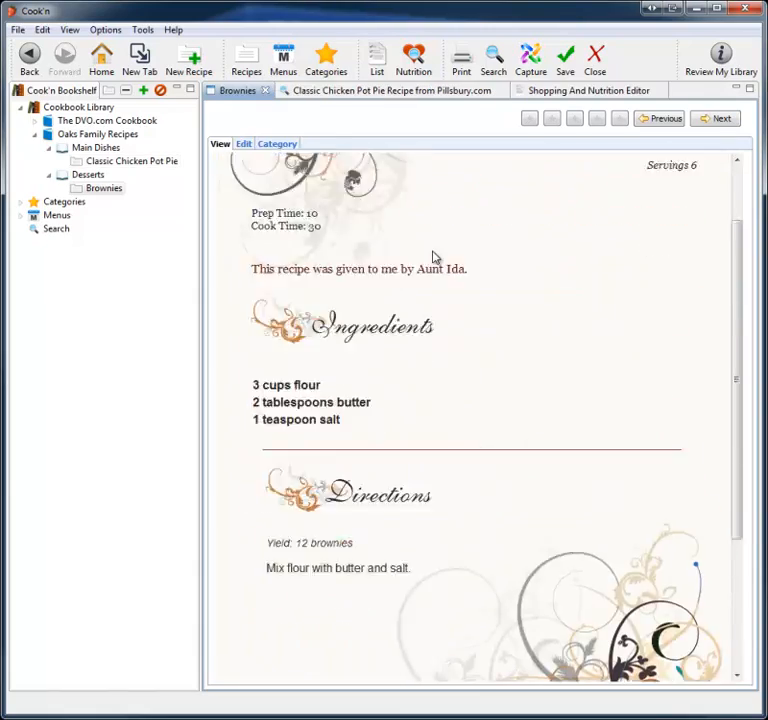
scroll(433, 258, "down", 3)
scroll(433, 258, "up", 5)
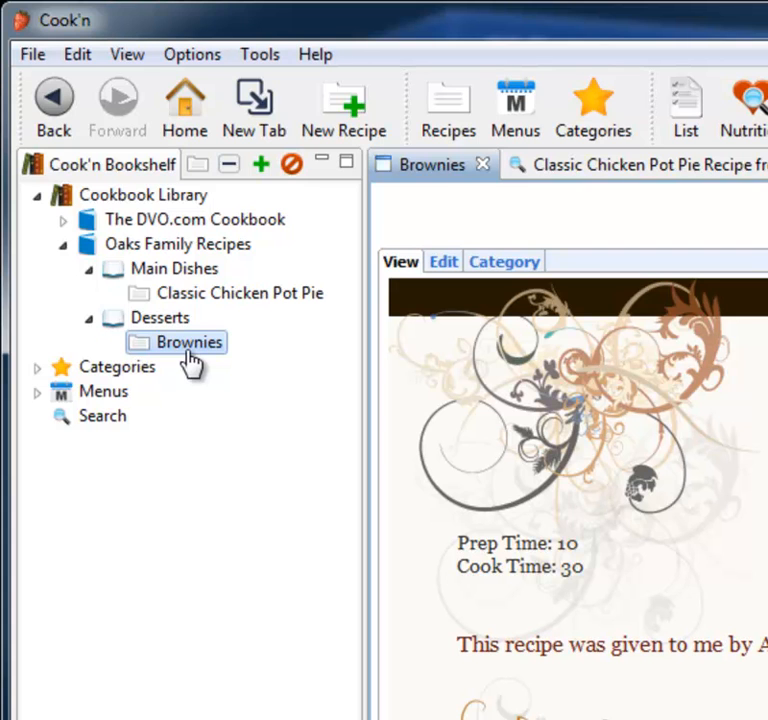
Step: Start a new menu and add the Sunday, Monday, Tuesday and Wednesday labels to it
left_click(528, 116)
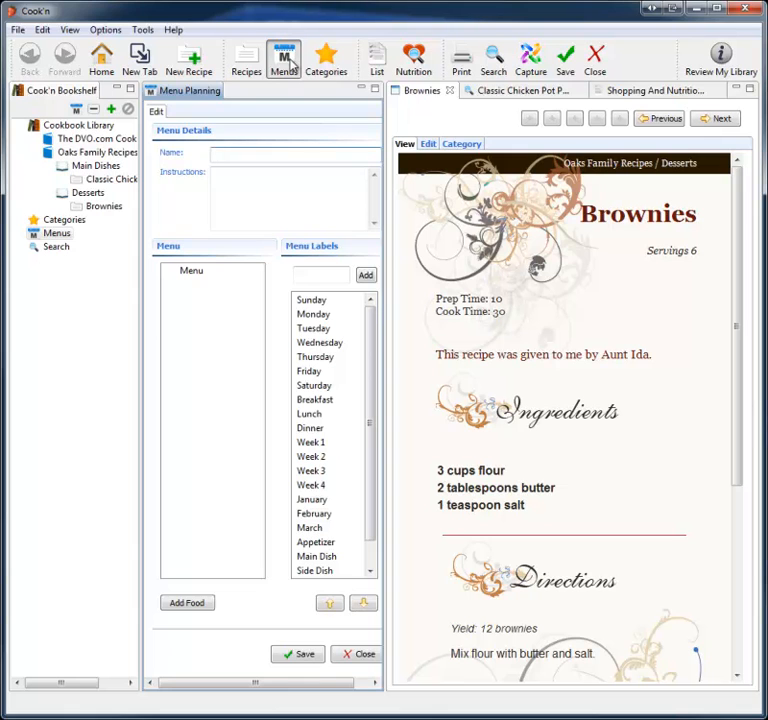
left_click_drag(319, 298, 233, 303)
left_click_drag(312, 314, 248, 314)
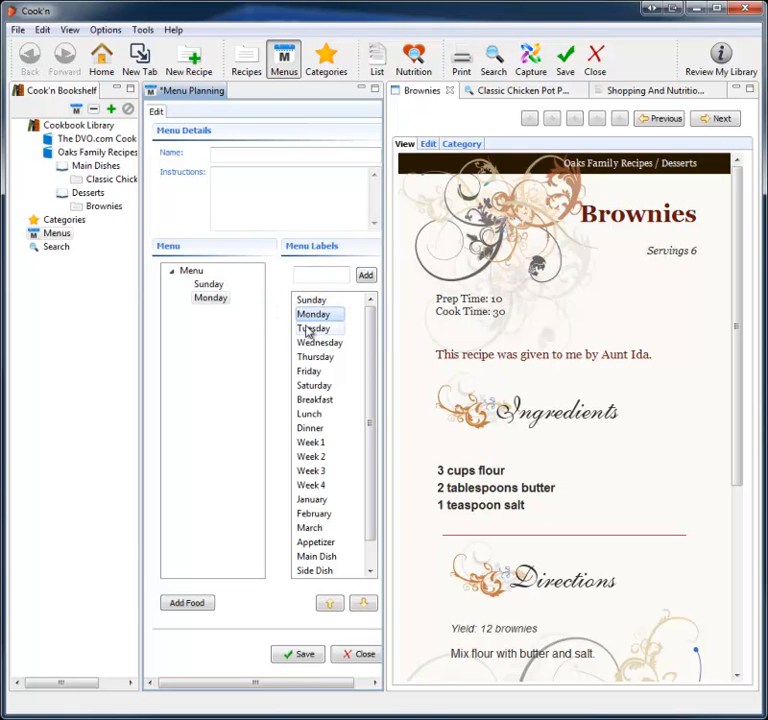
left_click_drag(310, 333, 219, 331)
left_click_drag(322, 342, 218, 345)
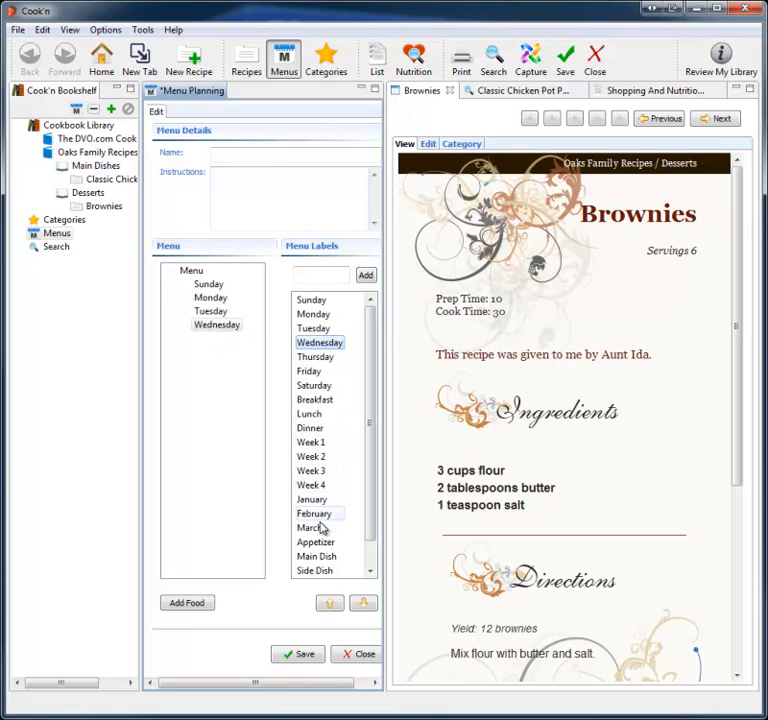
Step: Add Breakfast, Lunch and Dinner labels under Sunday in the menu
scroll(320, 380, "down", 1)
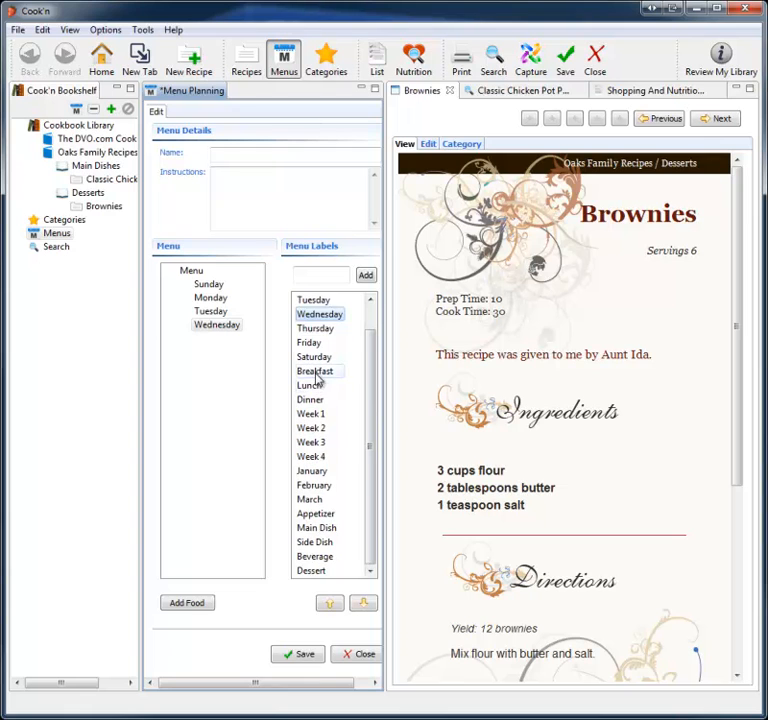
left_click_drag(317, 370, 214, 297)
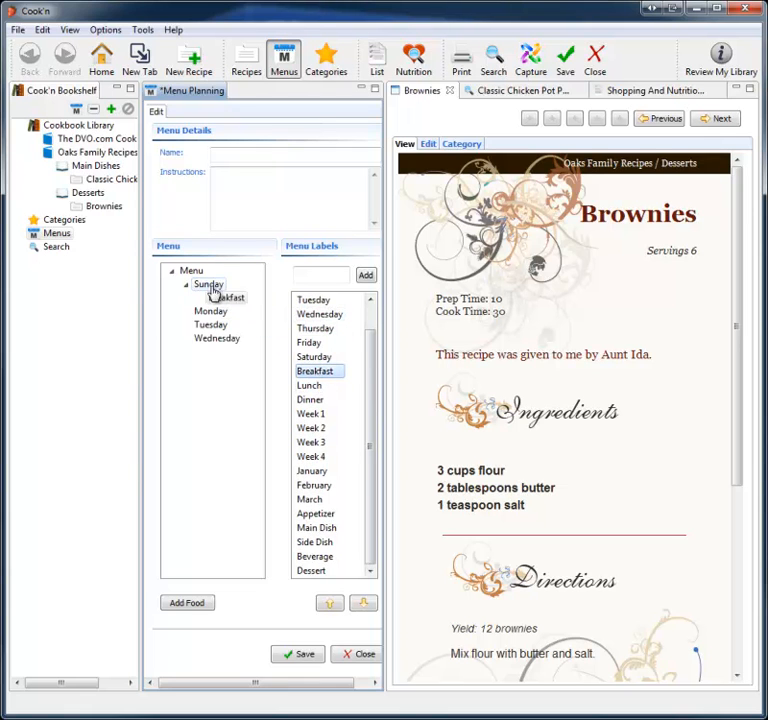
left_click_drag(310, 386, 203, 289)
left_click_drag(305, 400, 202, 289)
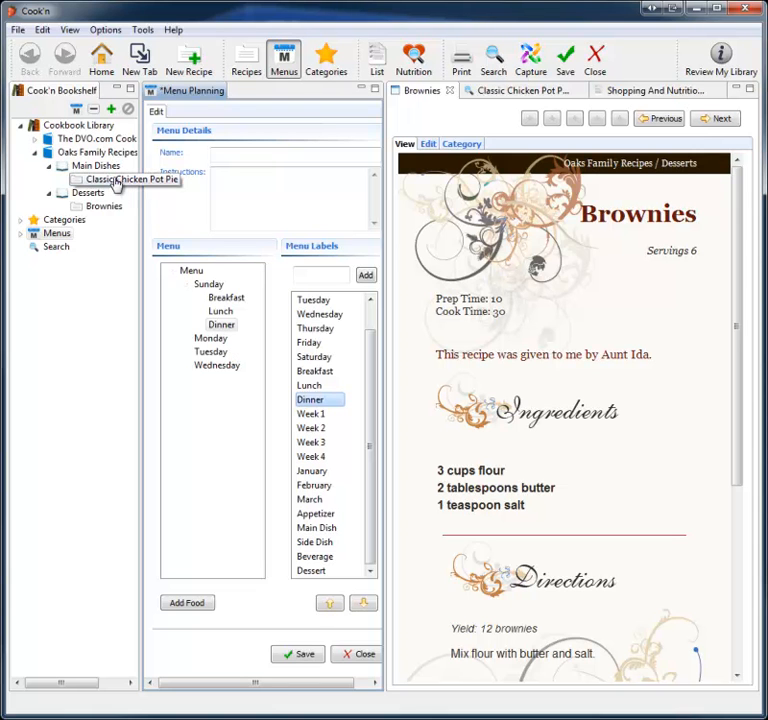
Step: Add the Classic Chicken Pot Pie and Brownies recipes under Sunday's Dinner
left_click_drag(117, 183, 232, 322)
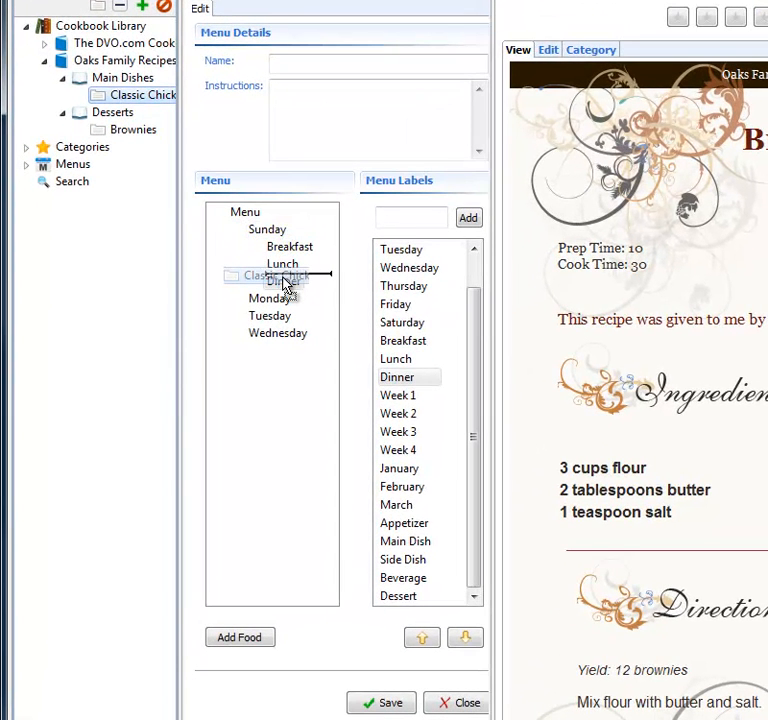
left_click_drag(285, 285, 288, 293)
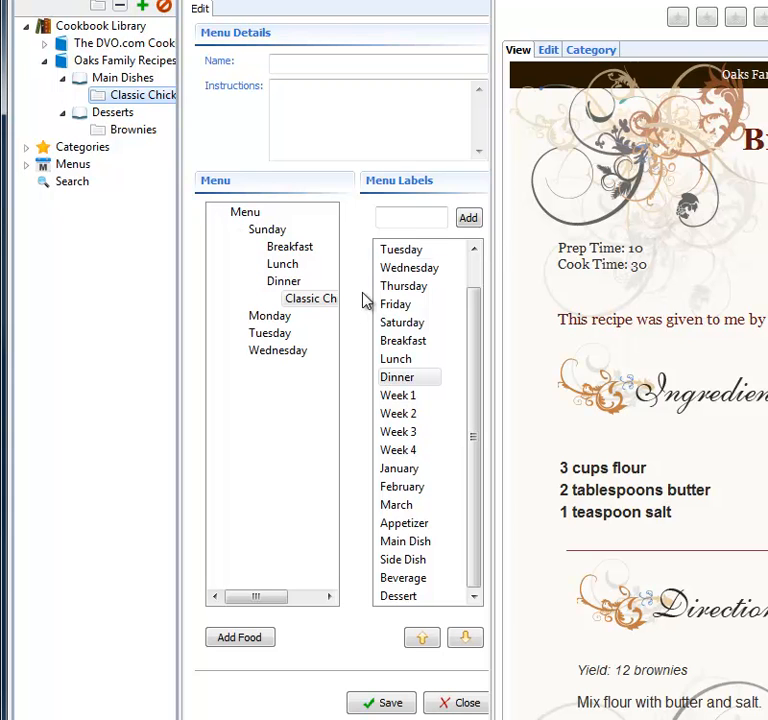
left_click_drag(494, 228, 561, 242)
left_click_drag(134, 131, 318, 287)
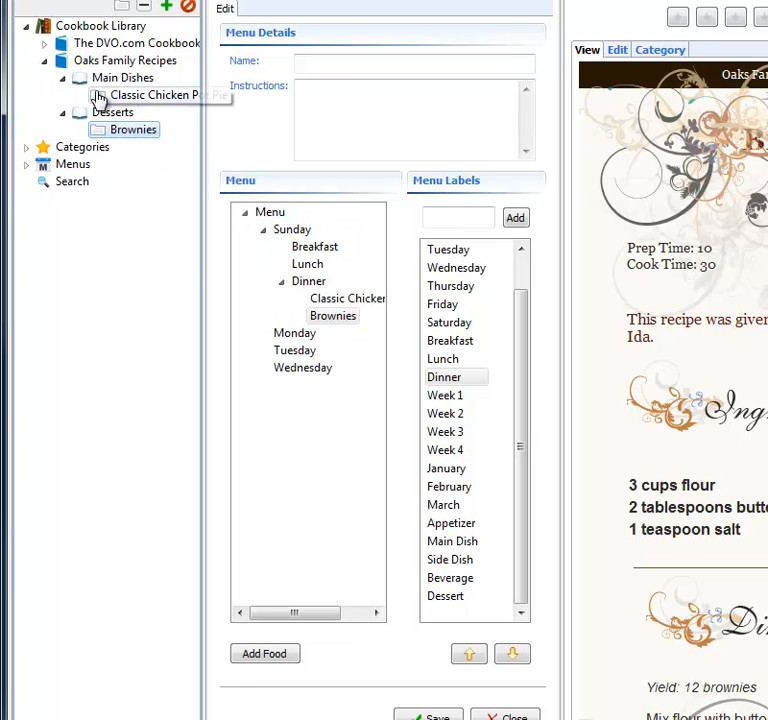
Step: Add Blizzard of Oz to Sunday's Dinner and Cherry Bomb to Sunday's Lunch from the DVO.com Cookbook Beverages chapter
left_click(44, 44)
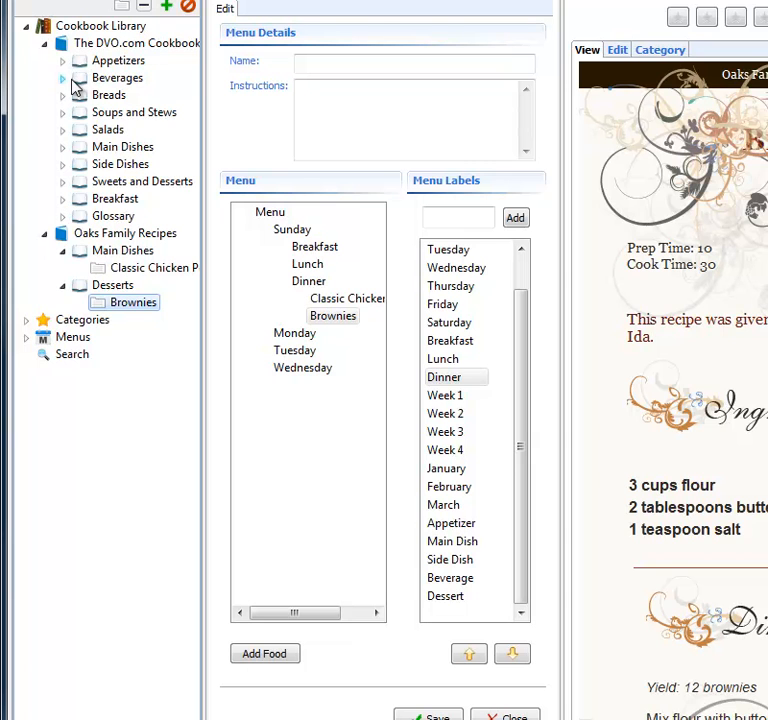
left_click(63, 80)
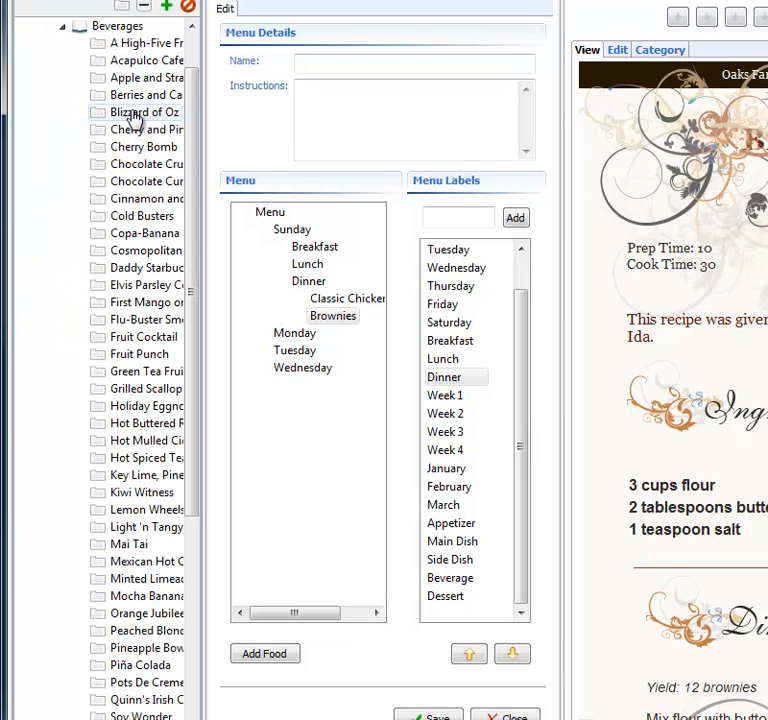
left_click_drag(135, 118, 308, 287)
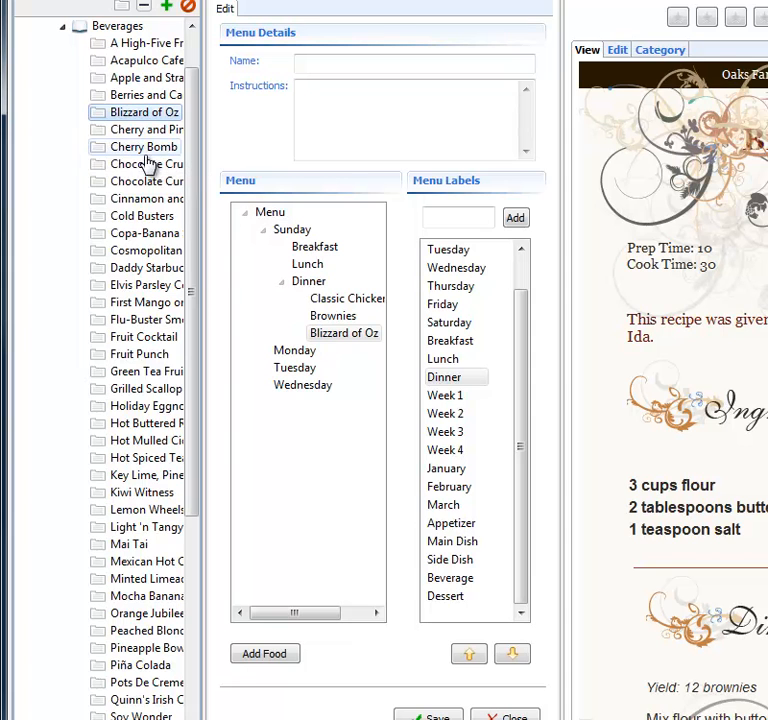
left_click_drag(148, 149, 312, 275)
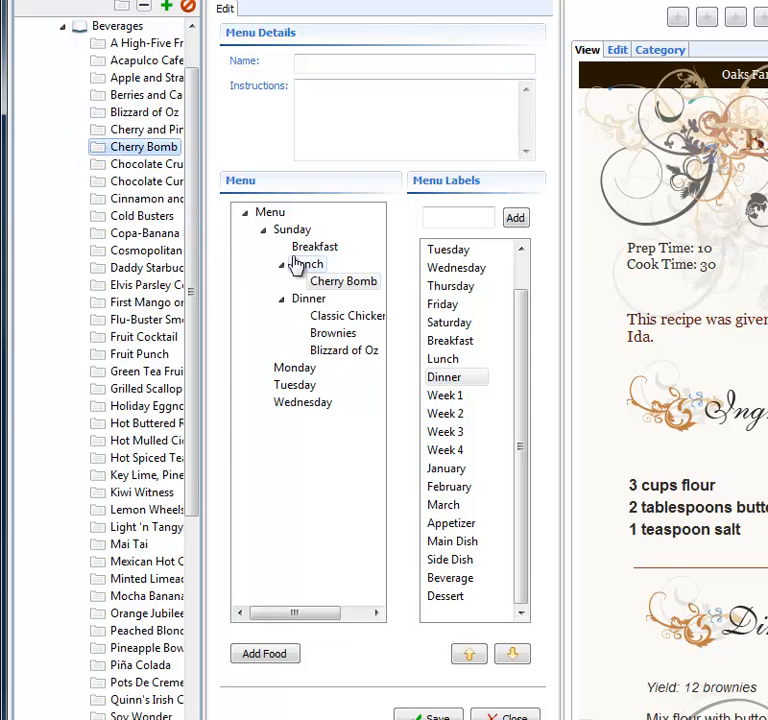
Step: Add Beefy Mac Soup from the Soups and Stews chapter under Sunday's Lunch
left_click(62, 27)
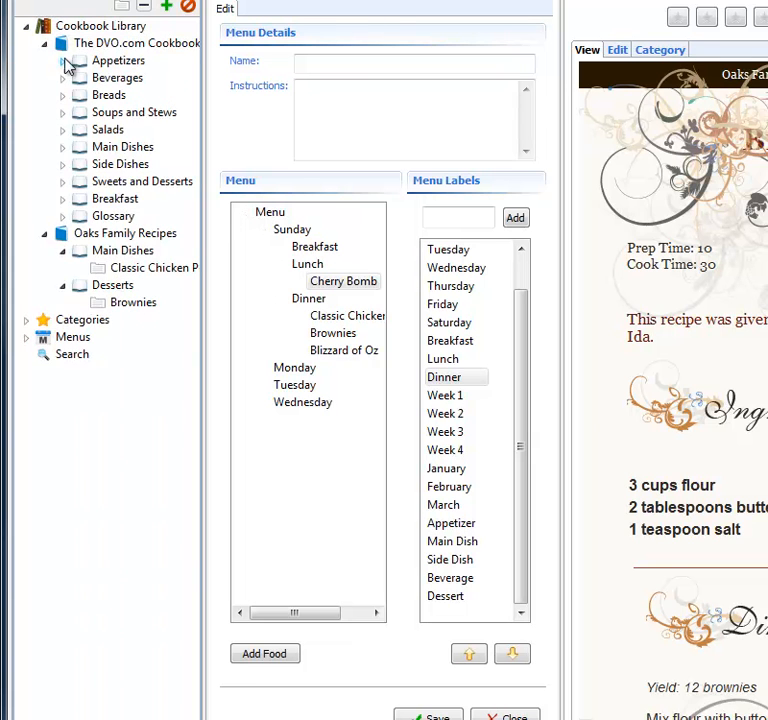
left_click(64, 113)
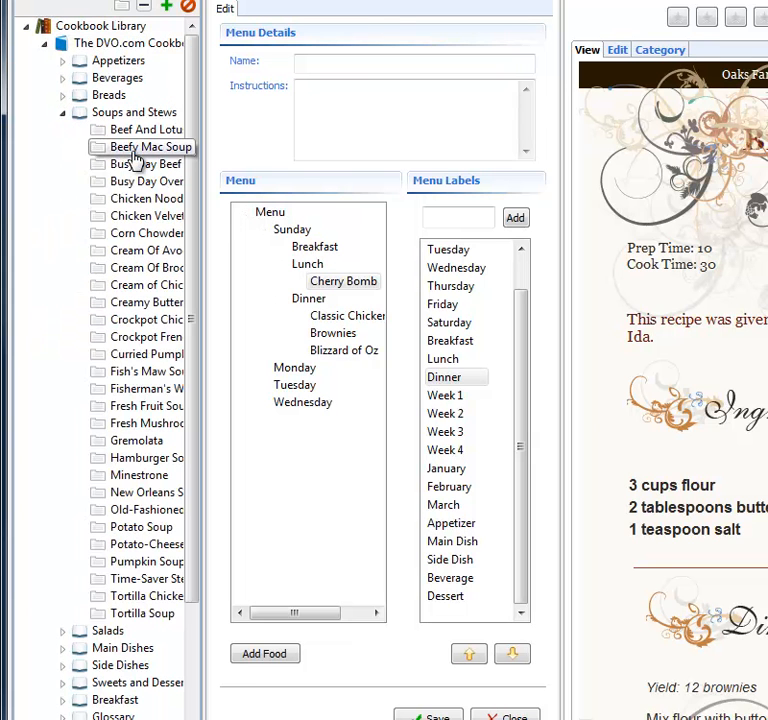
left_click_drag(135, 158, 321, 272)
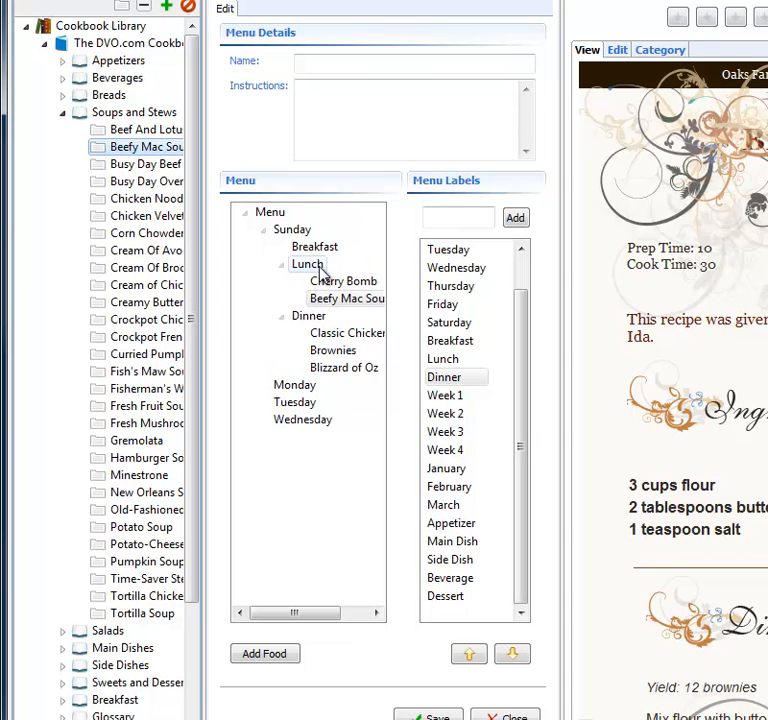
Step: Name the menu after its owner followed by Week 1, and save it
left_click(350, 64)
type("Dan's Week 1")
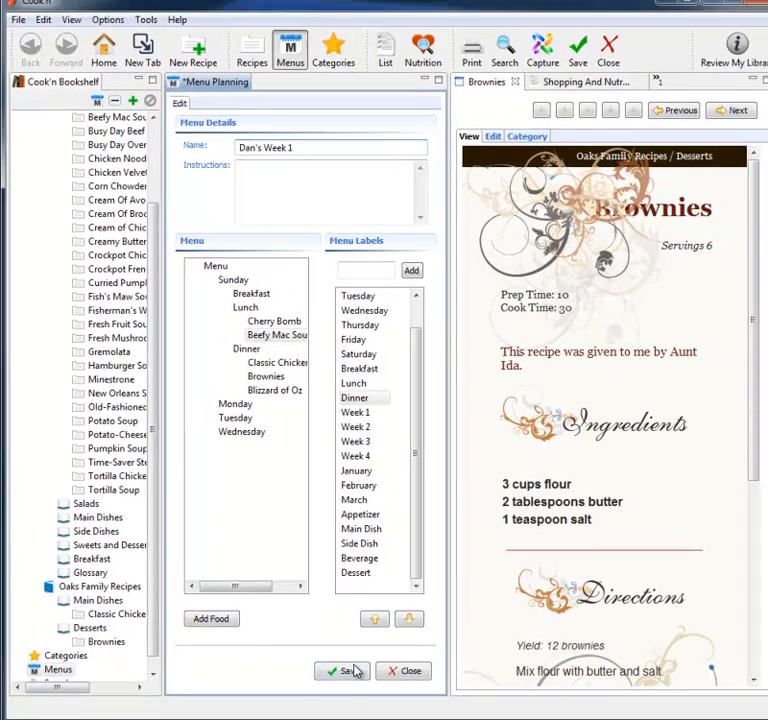
left_click(435, 716)
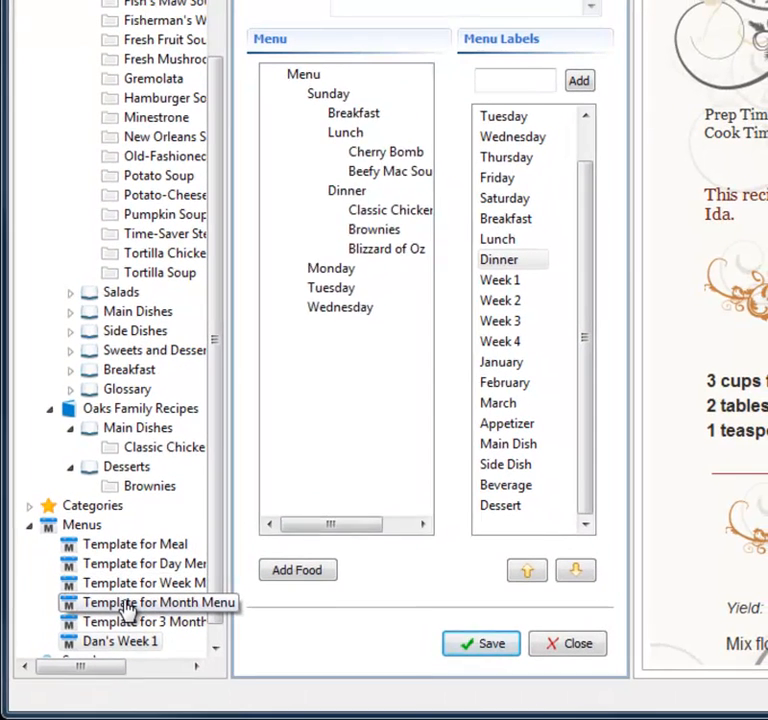
Step: Open the Template for Month Menu
left_click(148, 590)
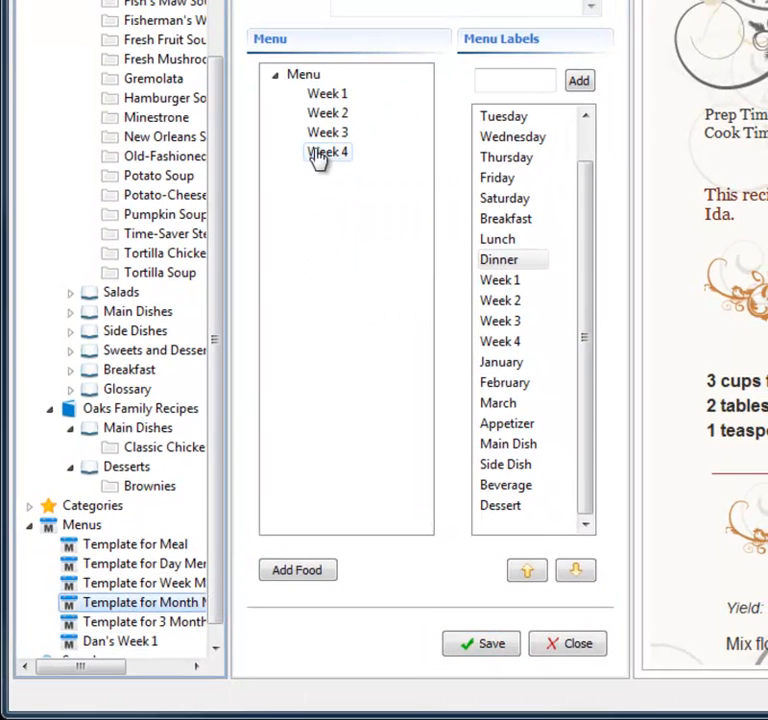
Step: Copy the Template for Month Menu and rename the copy as the owner's name followed by Month #1
right_click(170, 602)
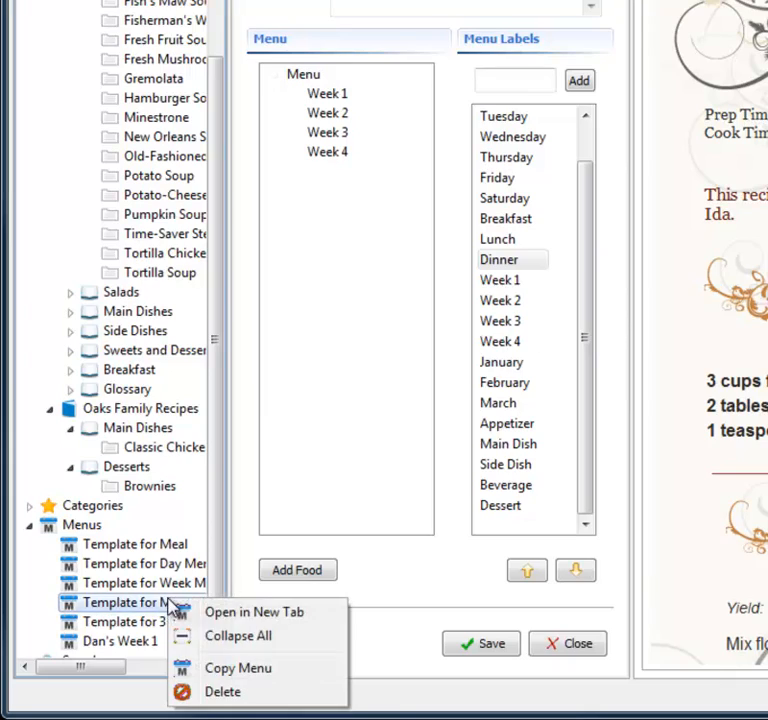
left_click(229, 670)
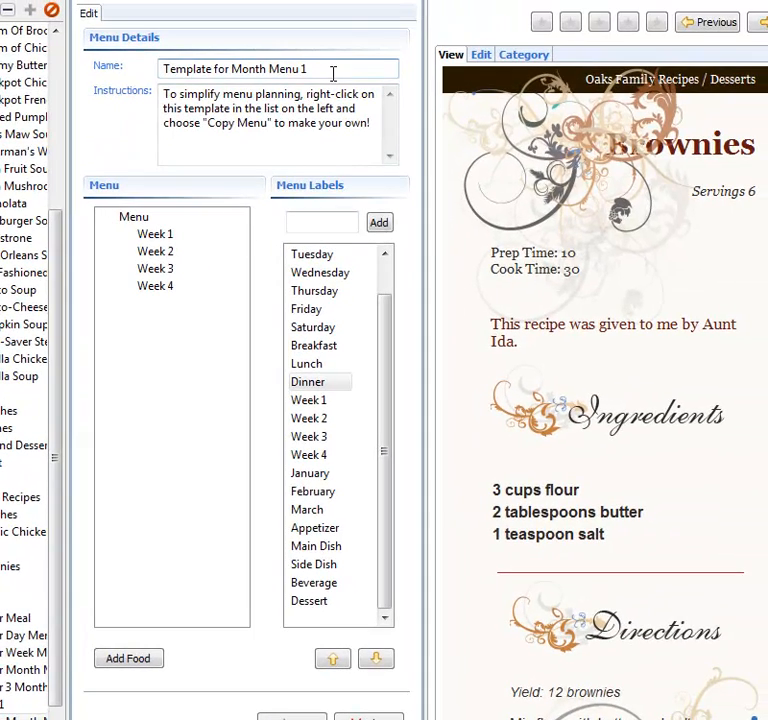
left_click_drag(332, 68, 156, 70)
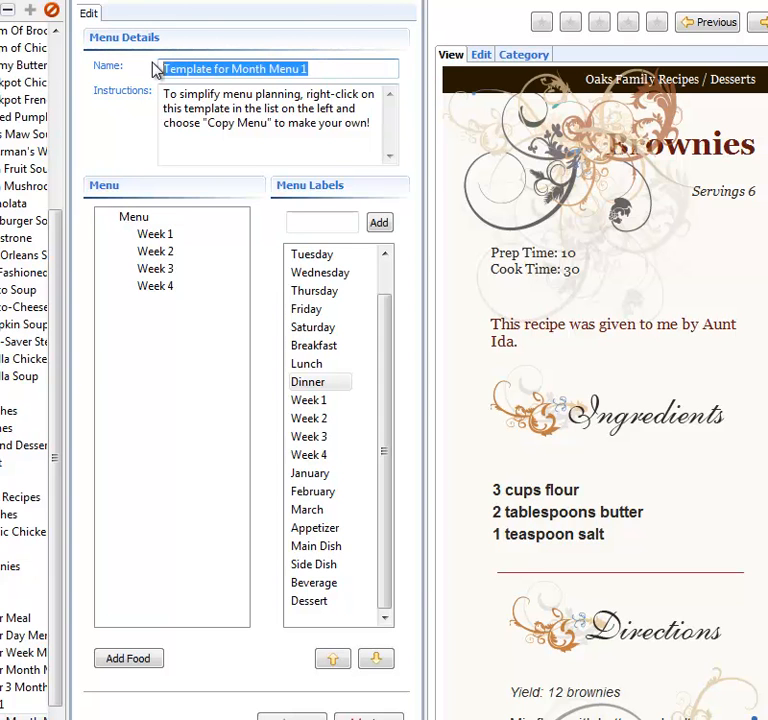
type("Dan's")
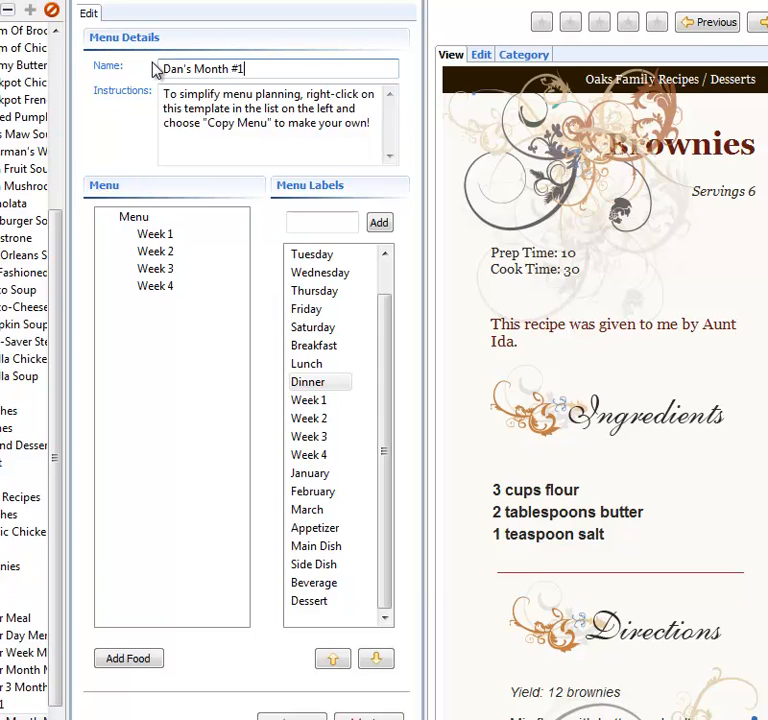
type(" Month #1")
Step: Clear the menu's instructions text, nest the owner's Week 1 menu under Week 1, and save the month menu
left_click_drag(374, 140, 63, 72)
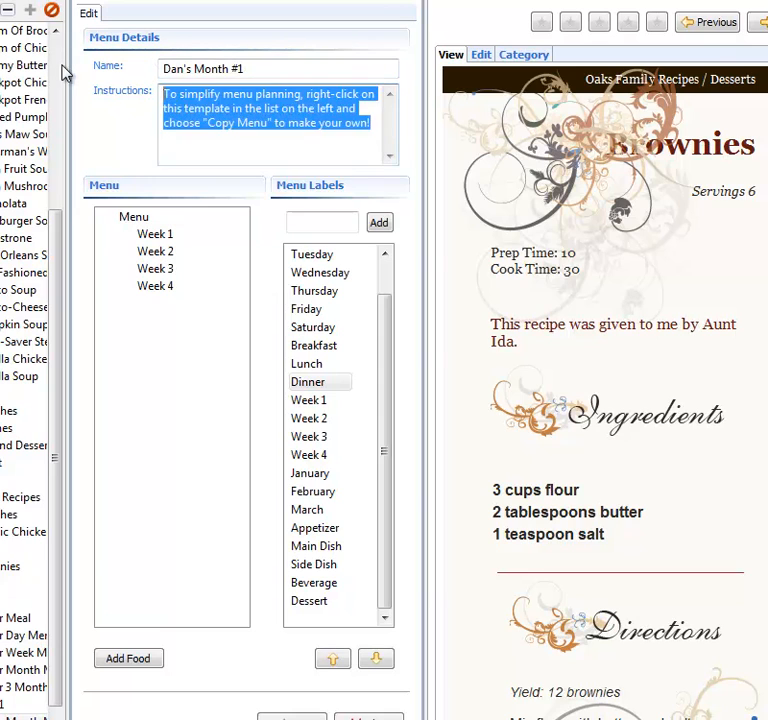
key("BackSpace")
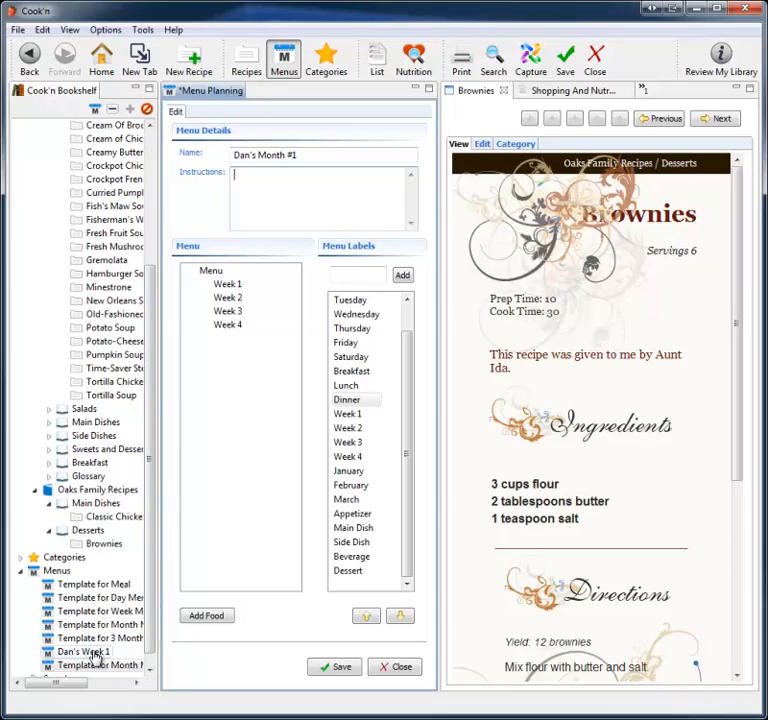
left_click_drag(95, 657, 240, 287)
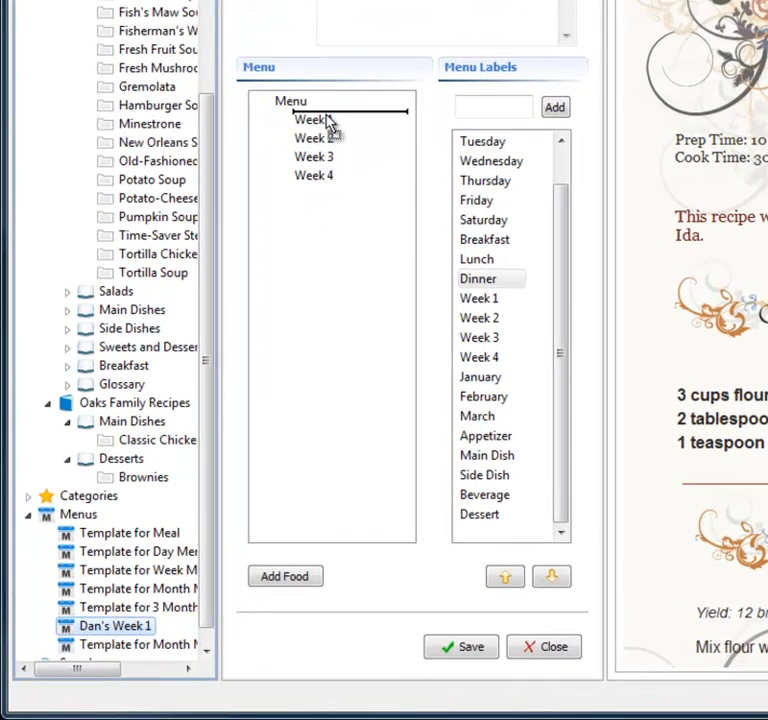
left_click_drag(330, 125, 328, 129)
left_click_drag(275, 238, 277, 240)
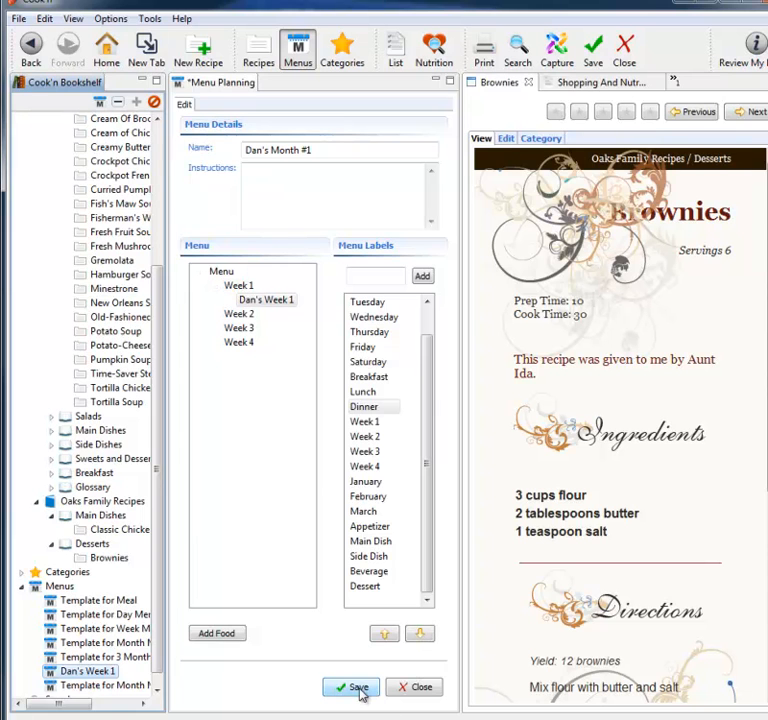
left_click(358, 688)
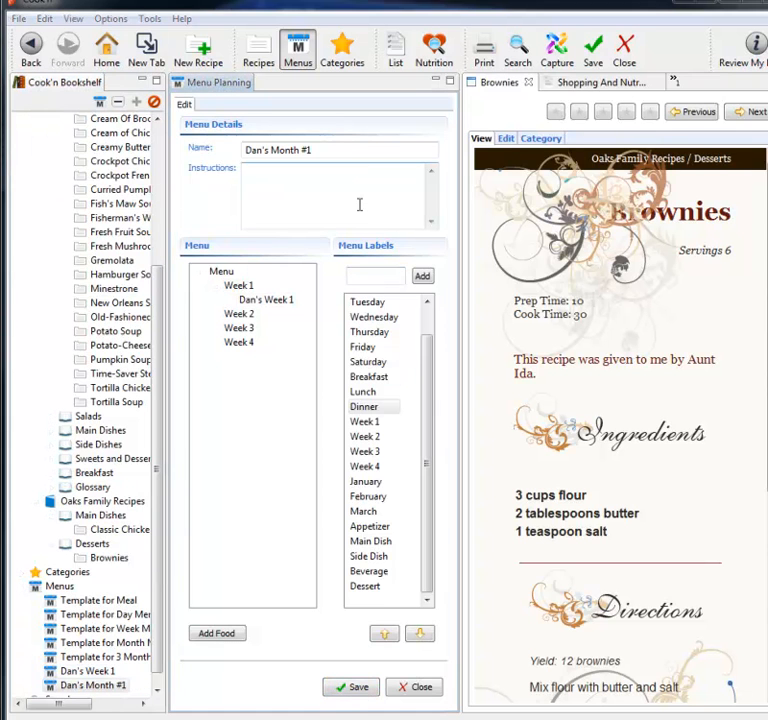
Step: Return to the Recipes view of the bookshelf and select the Brownies recipe
left_click(256, 55)
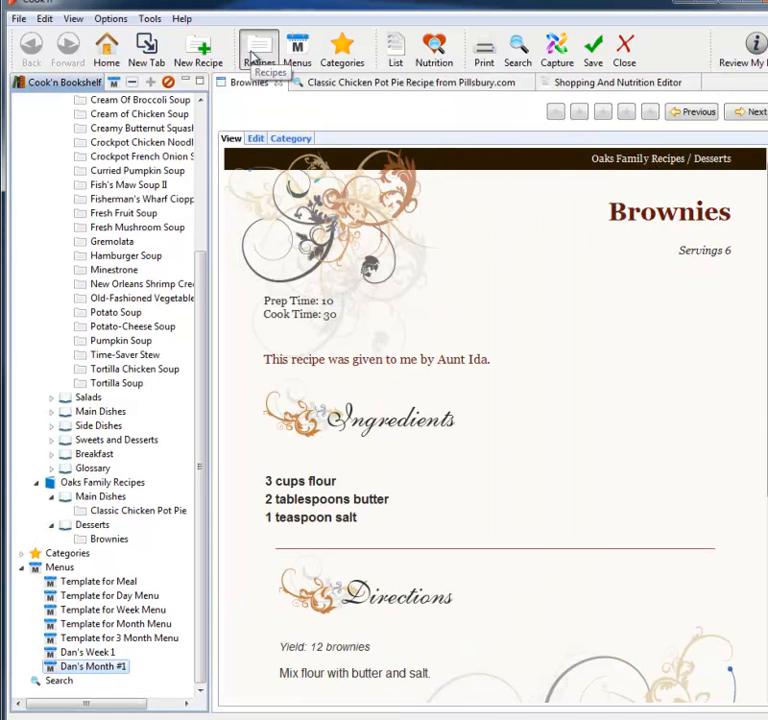
left_click(202, 122)
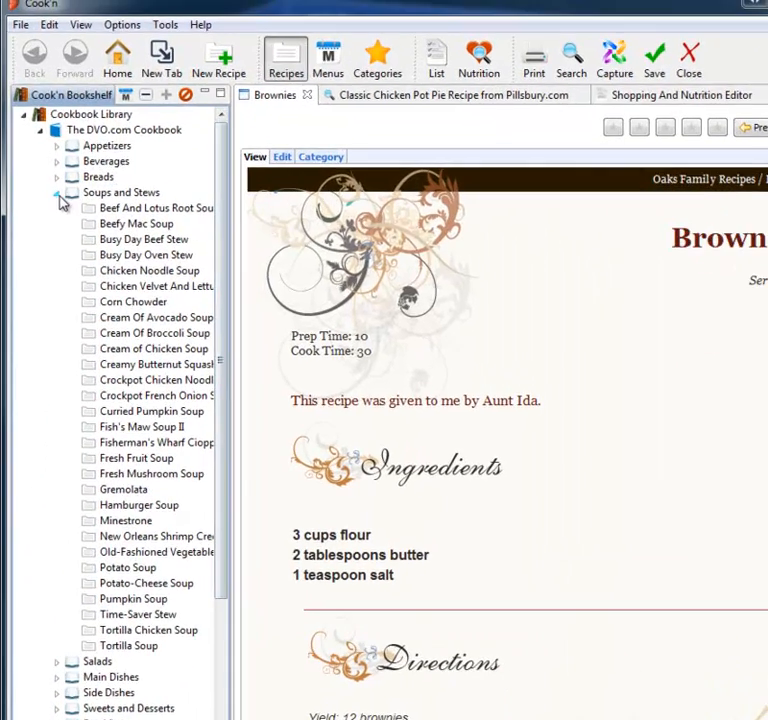
left_click(58, 195)
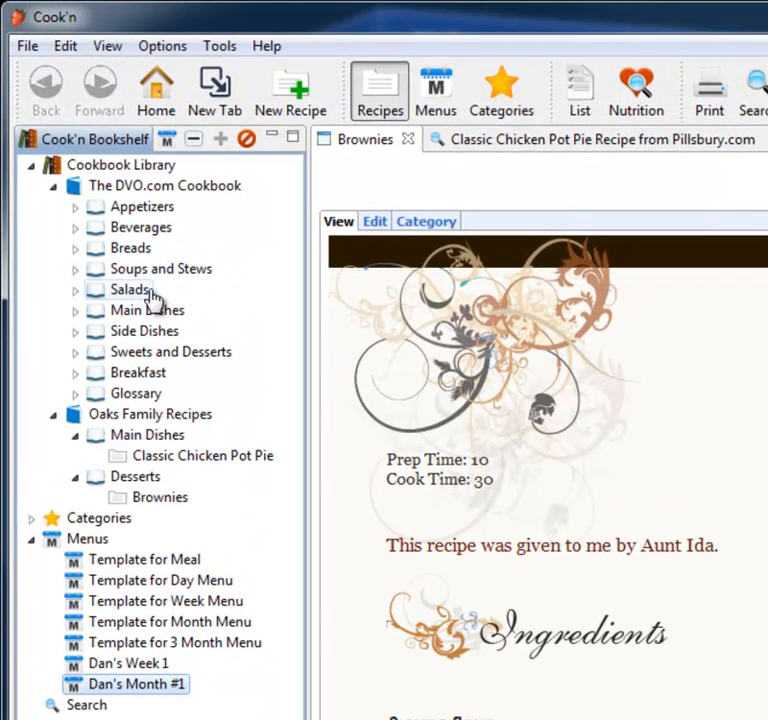
left_click(152, 436)
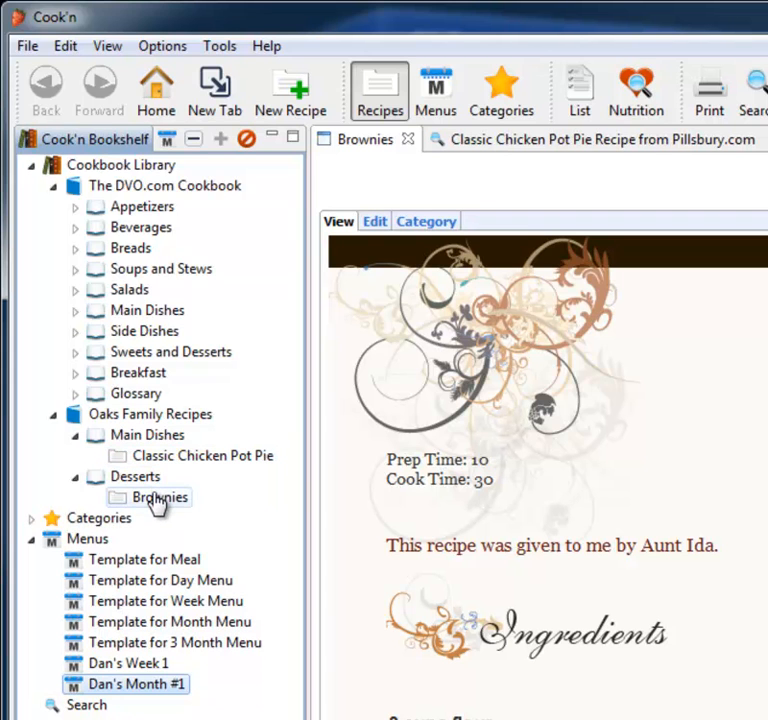
Step: Open the Cook'n Home page, follow its DVO.com link, and play the Cook'n 10 introduction video
left_click(170, 88)
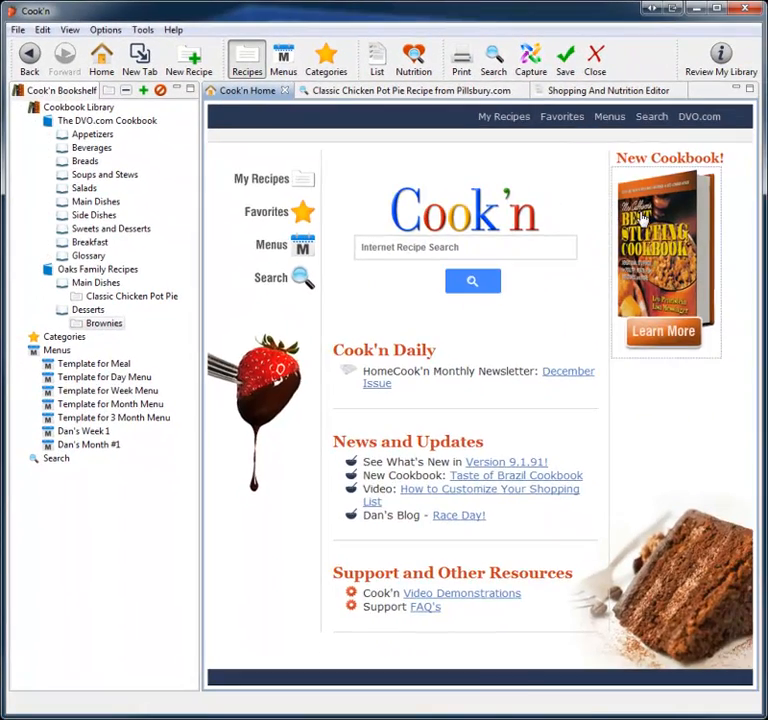
left_click(640, 218)
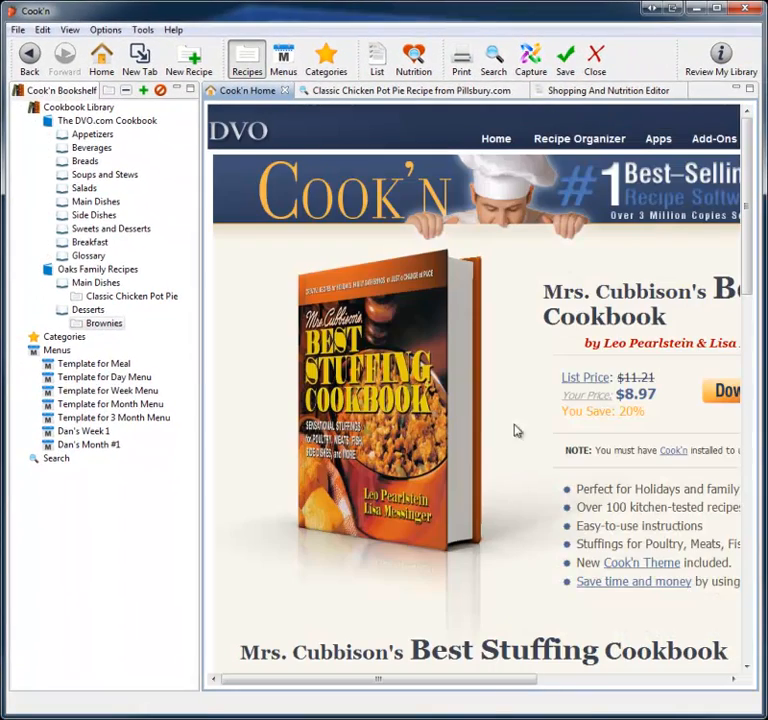
left_click(29, 55)
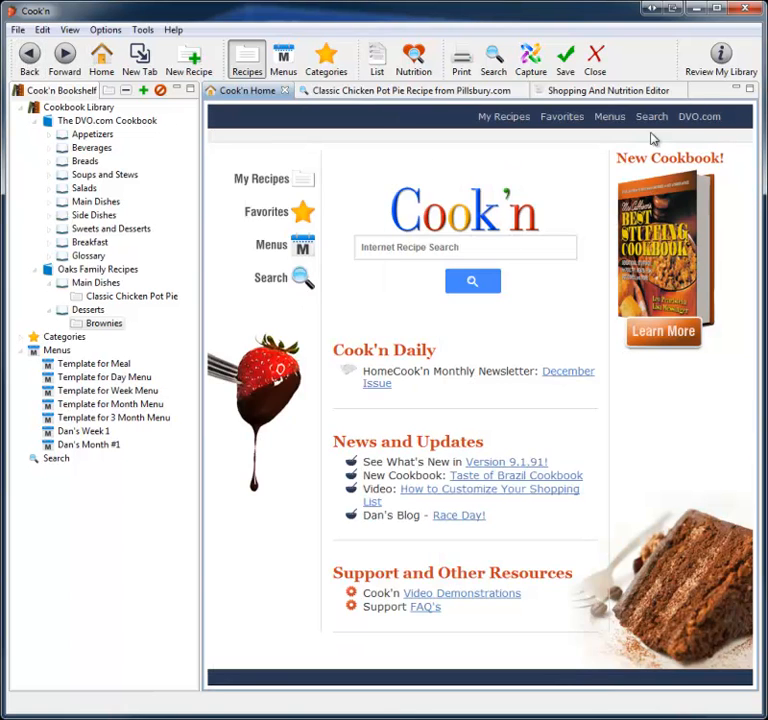
left_click(697, 118)
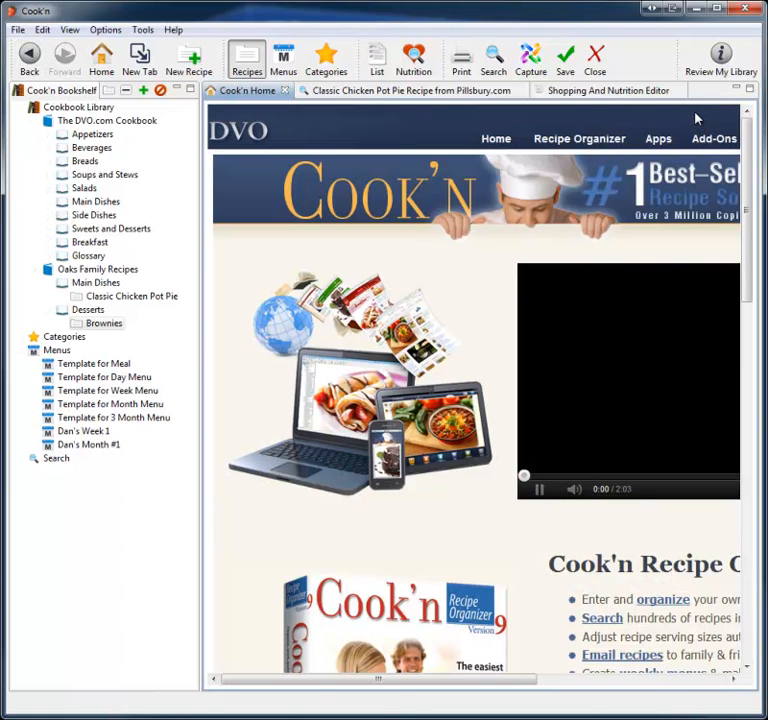
left_click(540, 497)
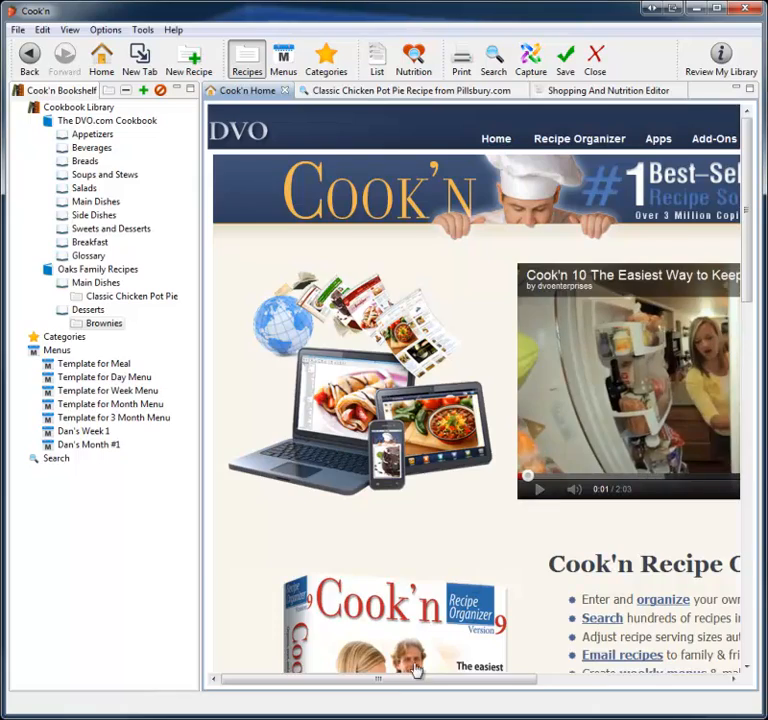
left_click_drag(411, 680, 540, 680)
Step: Browse the All Cookbooks listing on the DVO website
mouse_move(589, 177)
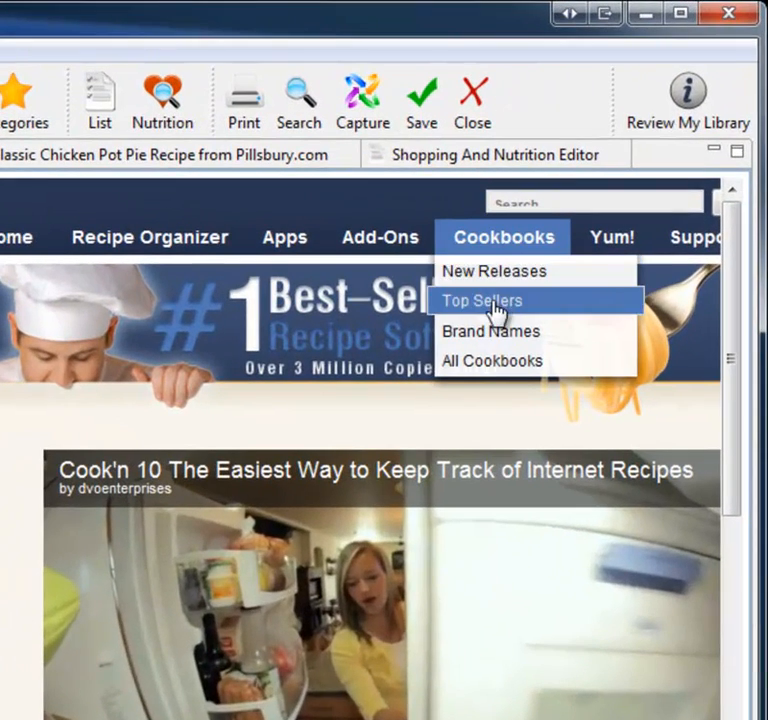
left_click(489, 368)
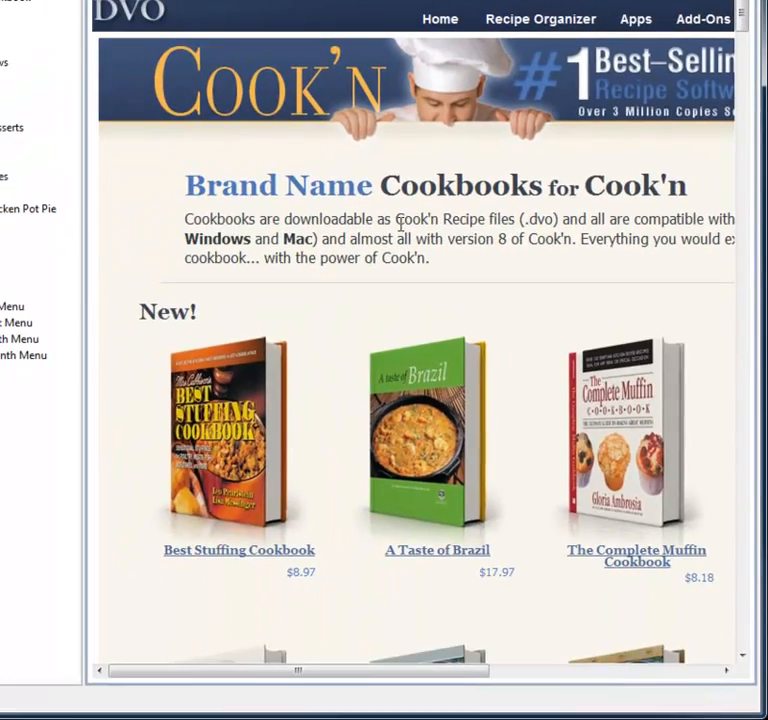
scroll(400, 225, "down", 10)
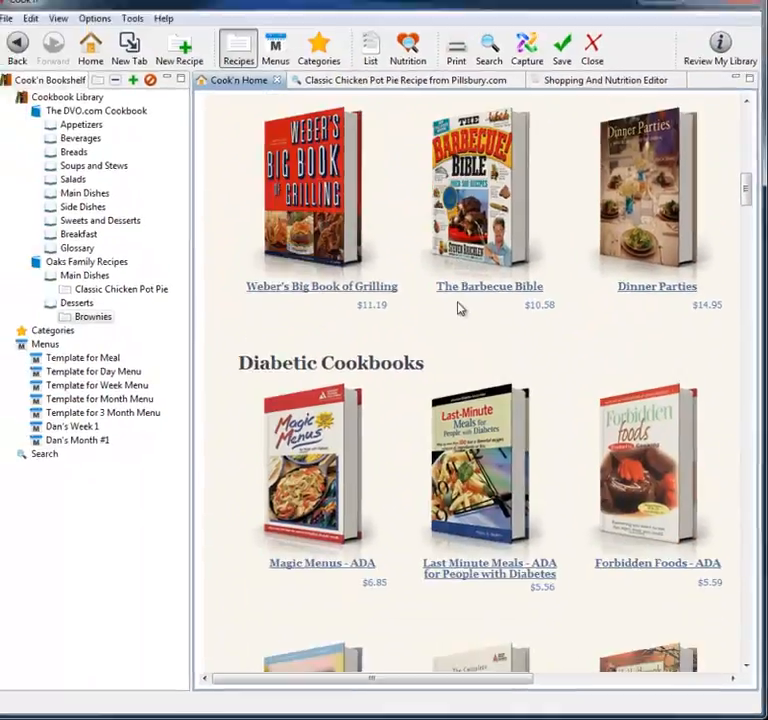
scroll(459, 309, "down", 3)
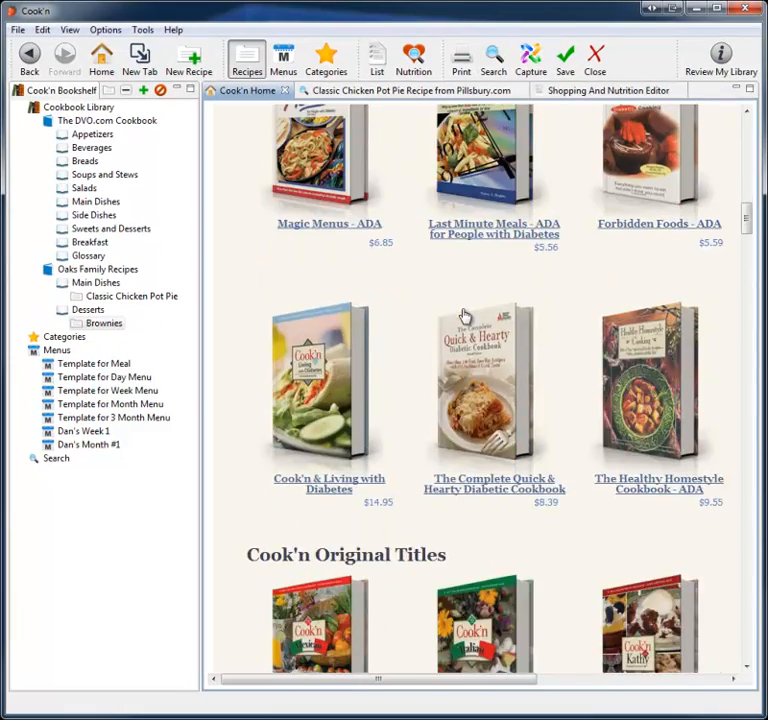
scroll(459, 309, "up", 9)
scroll(467, 313, "up", 1)
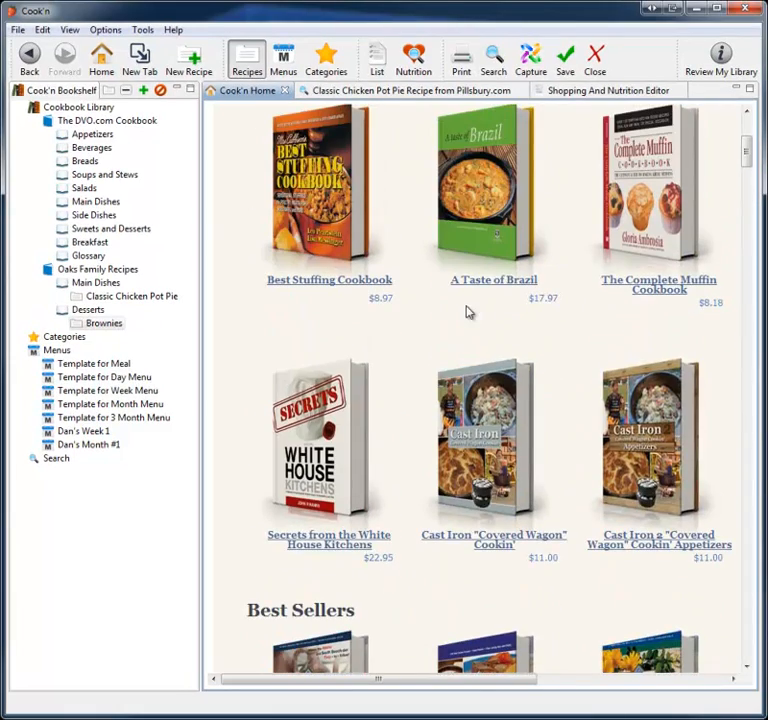
Step: Open the Secrets from the White House Kitchens cookbook page, go back, and open A Taste of Brazil
left_click(335, 393)
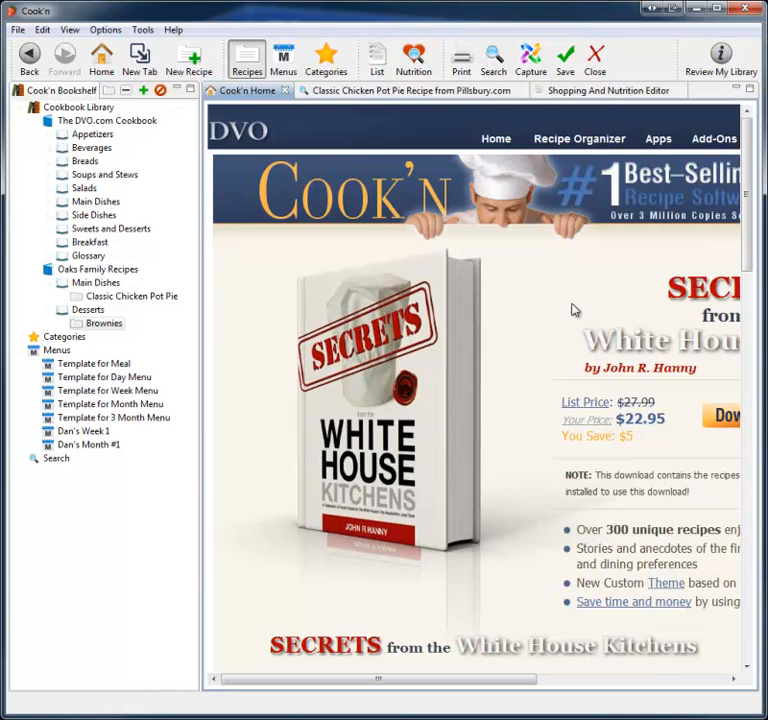
left_click(30, 55)
left_click(495, 455)
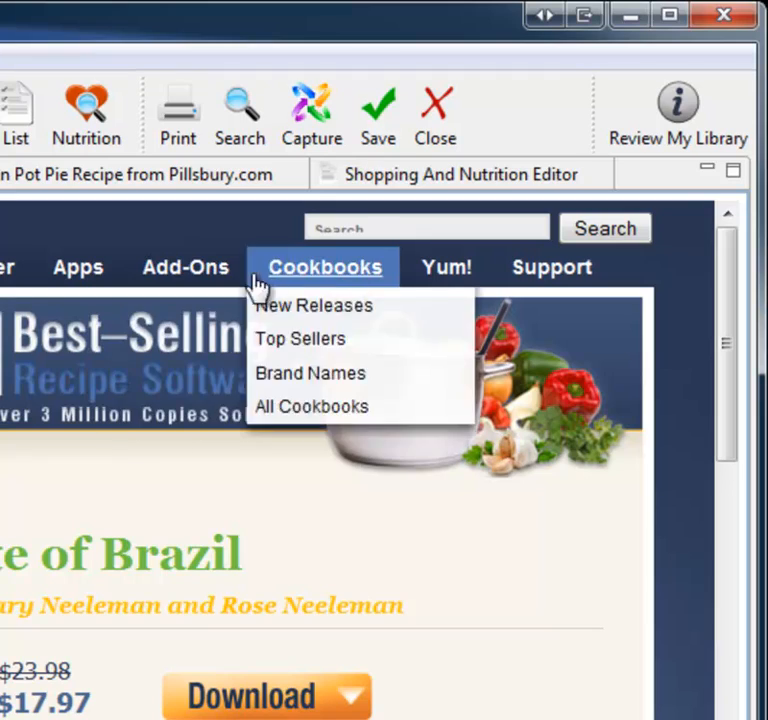
Step: Open the Cook'n Club add-on page, then return to the Cook'n Home page
mouse_move(219, 288)
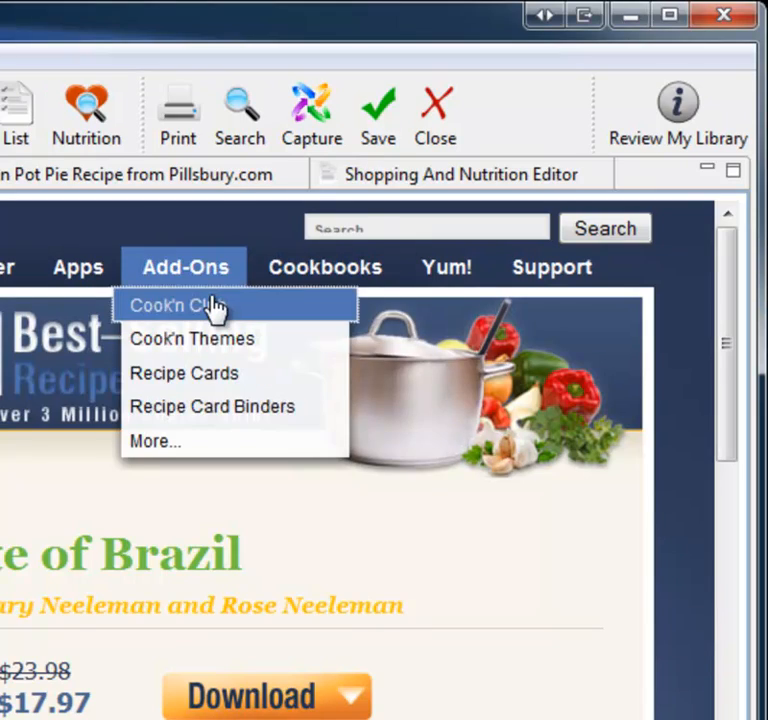
left_click(212, 306)
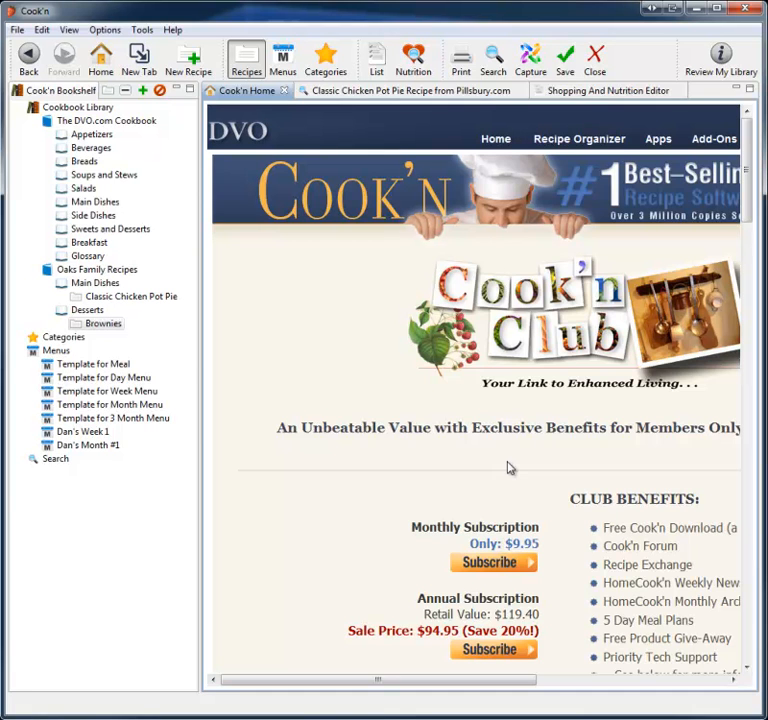
left_click(101, 60)
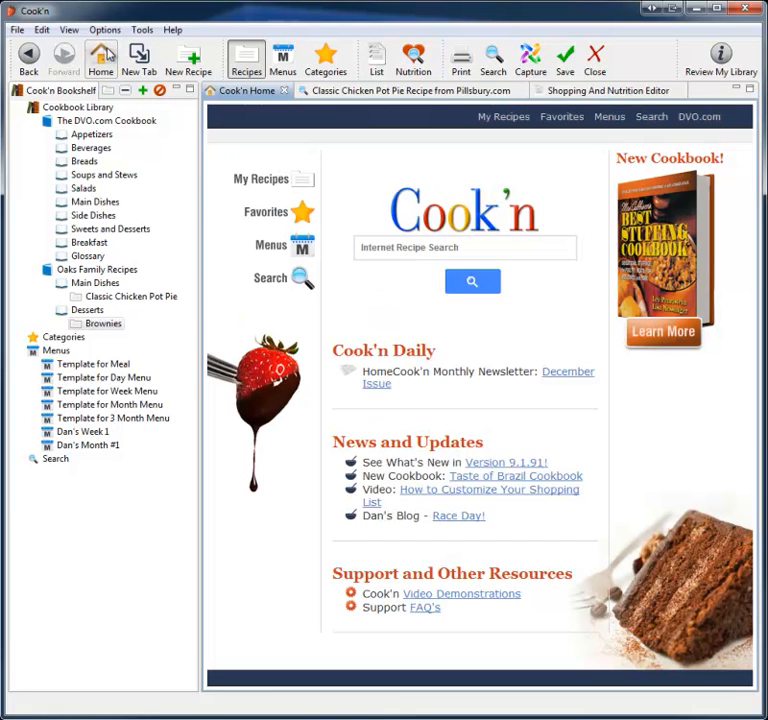